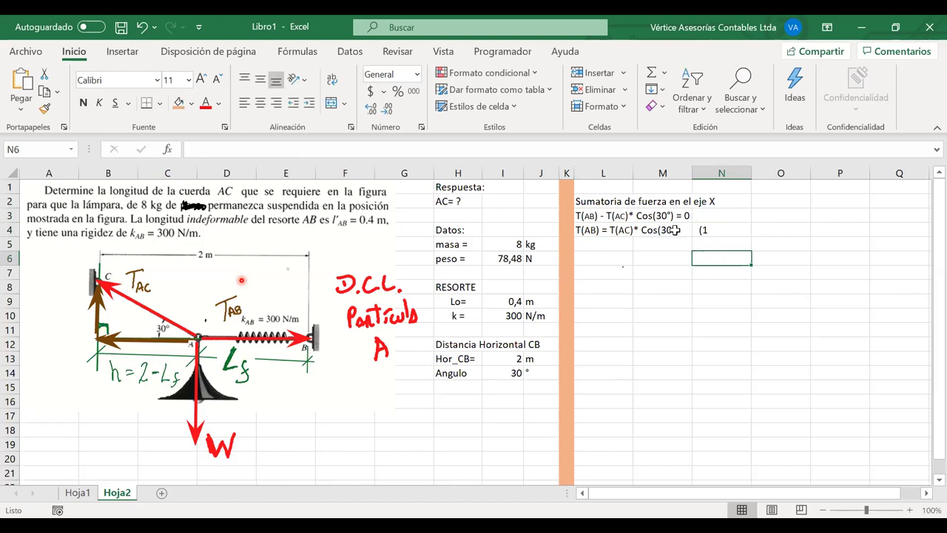
drag(605, 233, 721, 229)
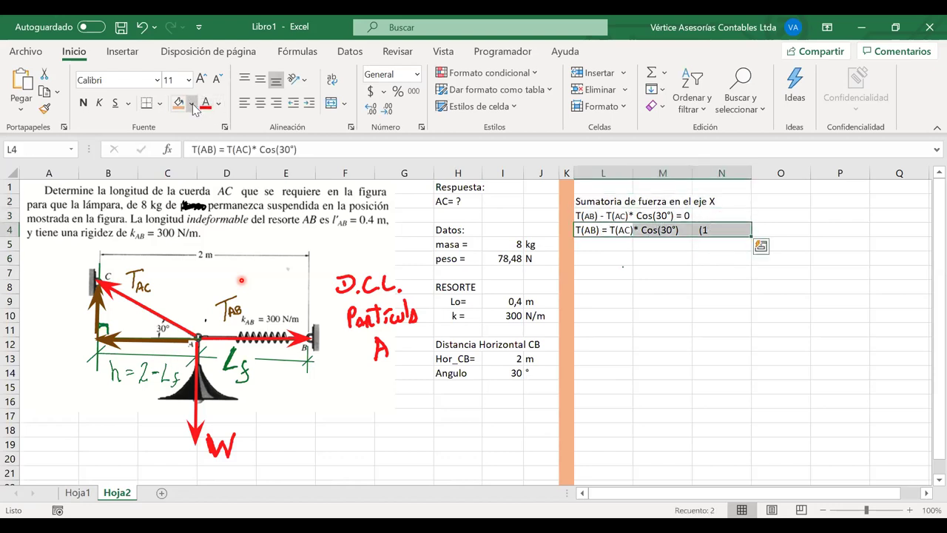
click(193, 108)
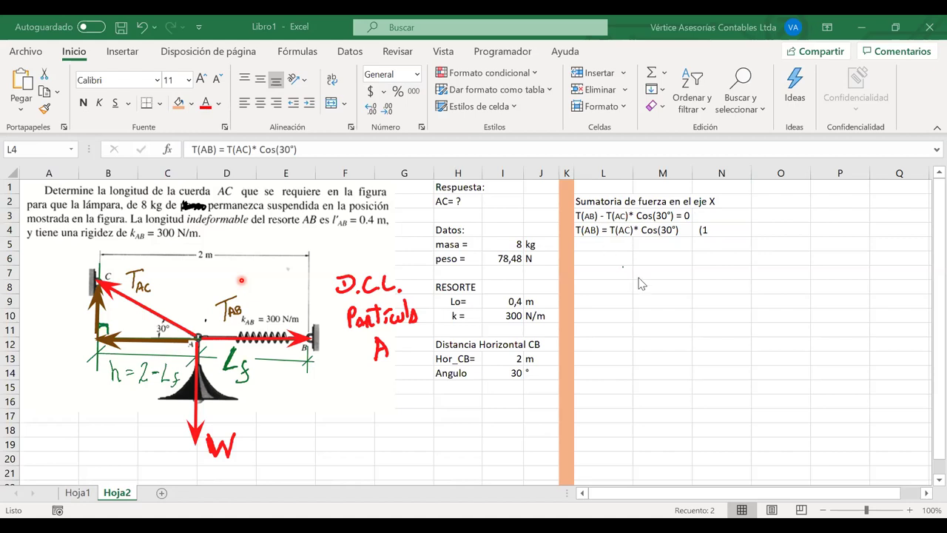
click(756, 250)
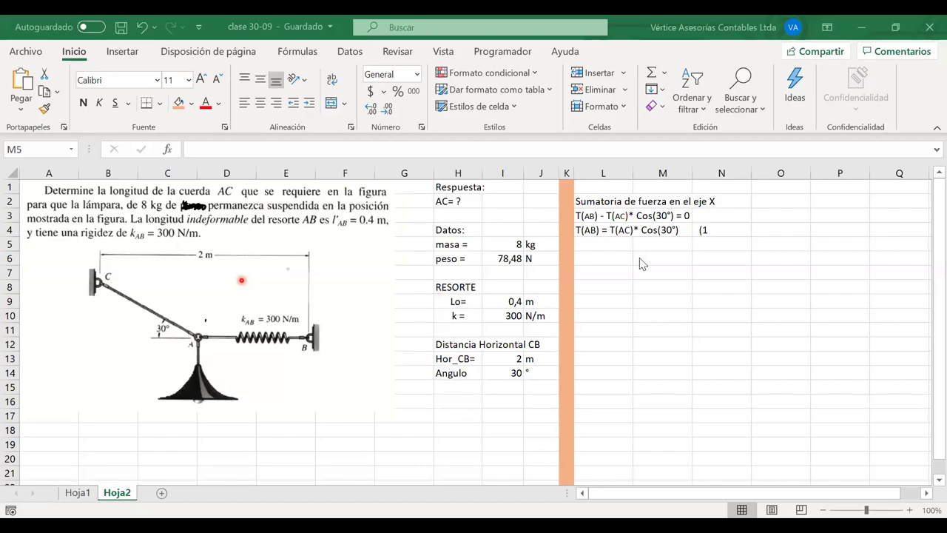
click(612, 233)
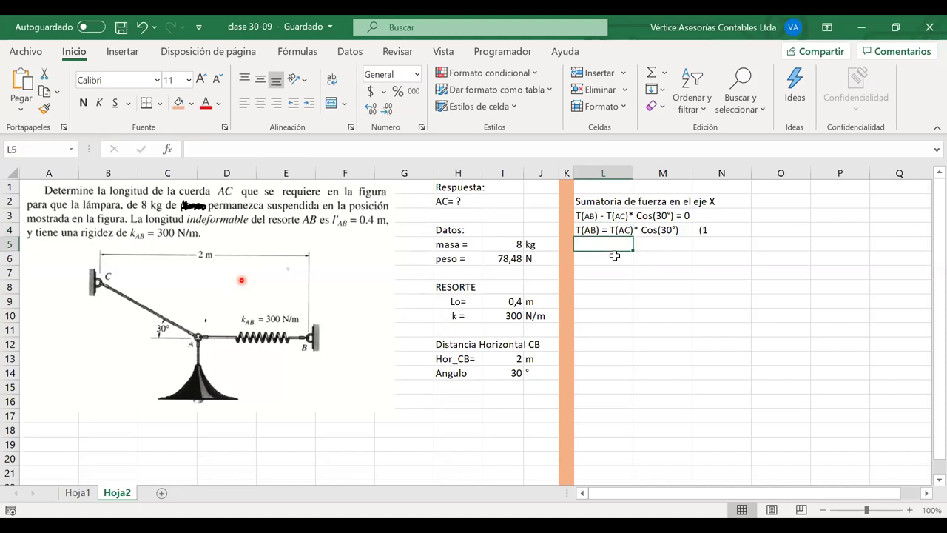
key(shift+Right)
key(shift+Right)
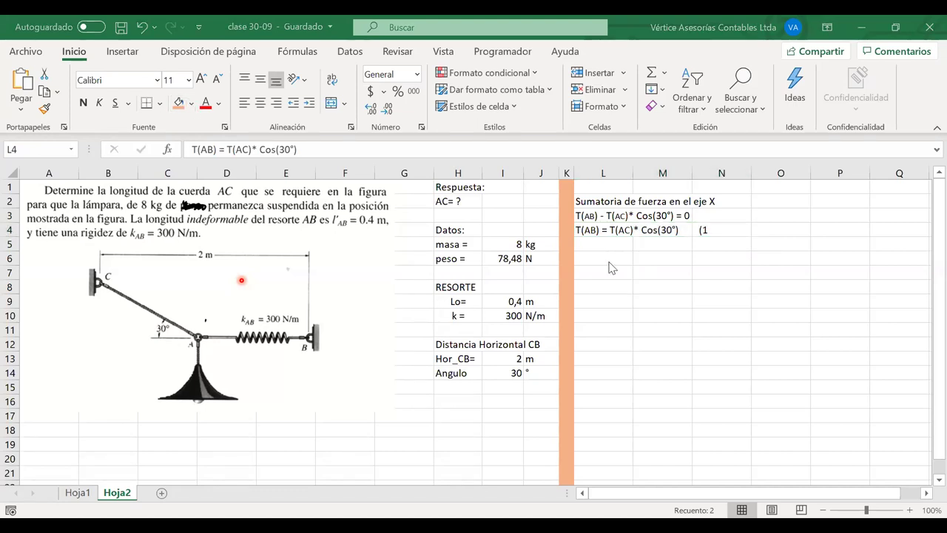
Enter the heading "Sumatoria de fuerza en el eje Y" in cell L6.
click(583, 248)
key(Return)
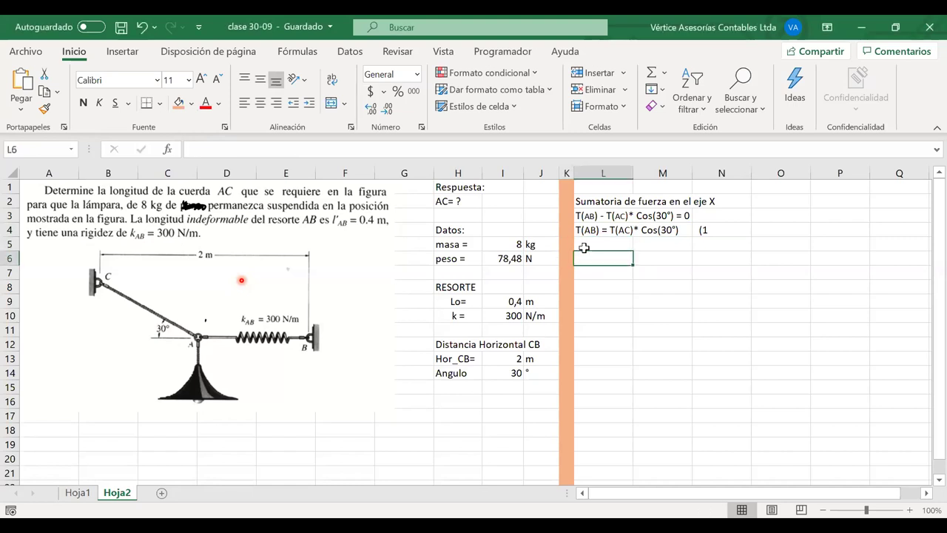
text(Sumatoria )
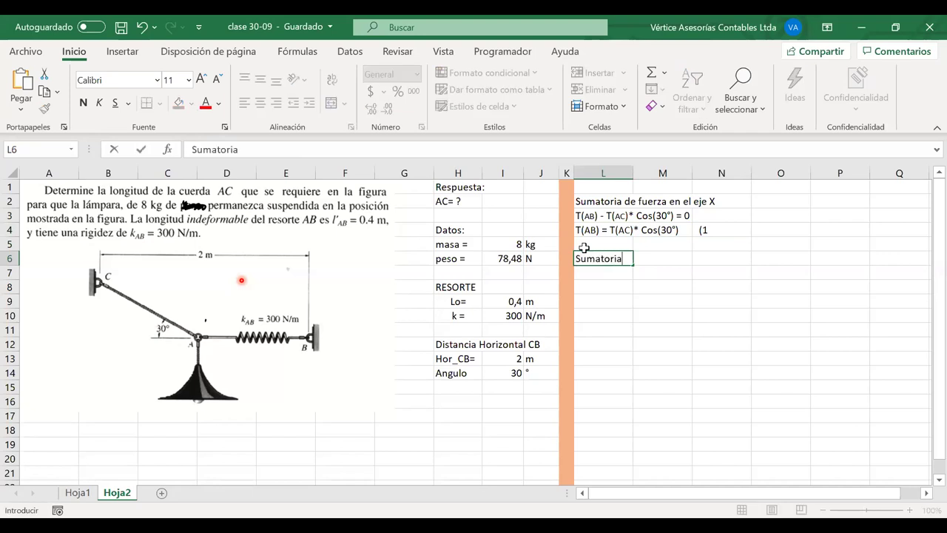
text(de feuza)
key(BackSpace)
key(BackSpace)
key(BackSpace)
key(BackSpace)
text(uerza en)
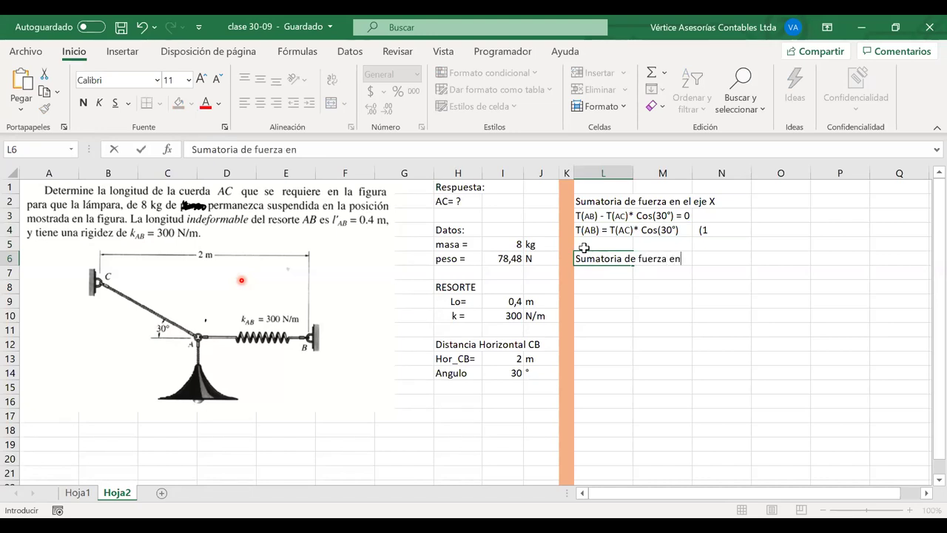
text( el eje Y)
key(Return)
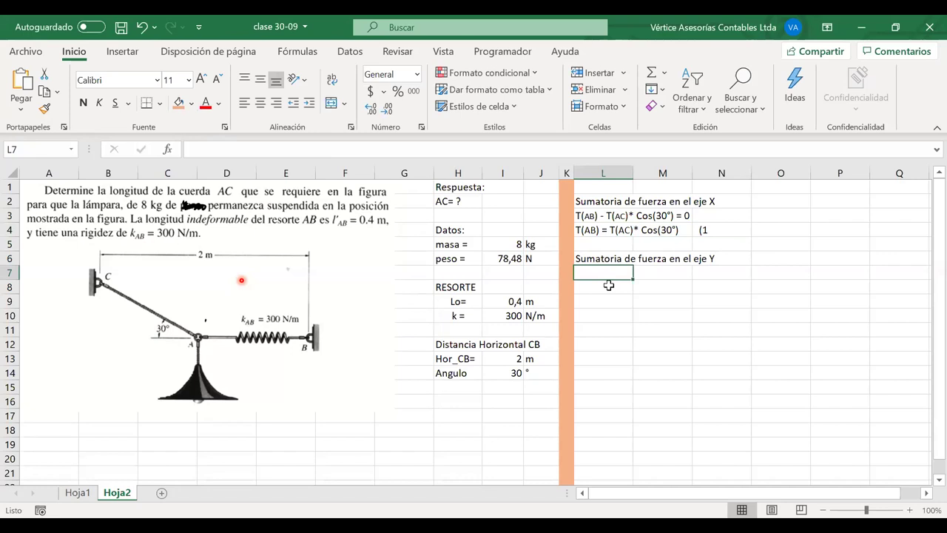
Draw red force arrows from point A downward, toward B and toward C, plus brown horizontal and vertical component arrows for cable AC.
click(427, 301)
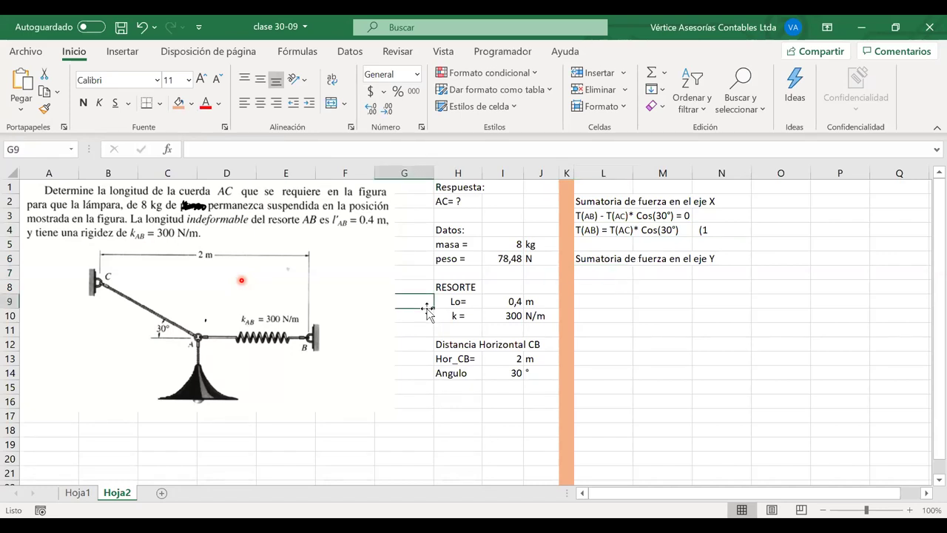
click(236, 338)
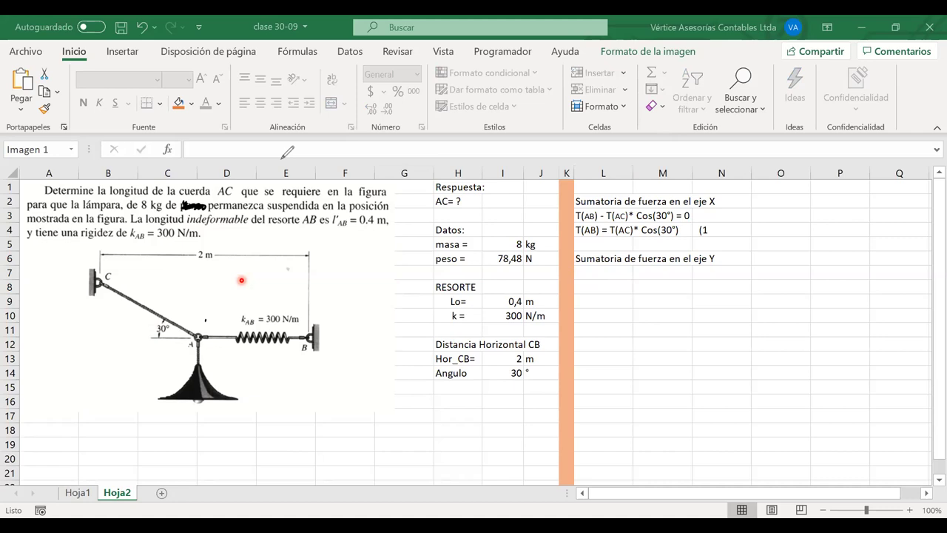
drag(197, 338, 196, 431)
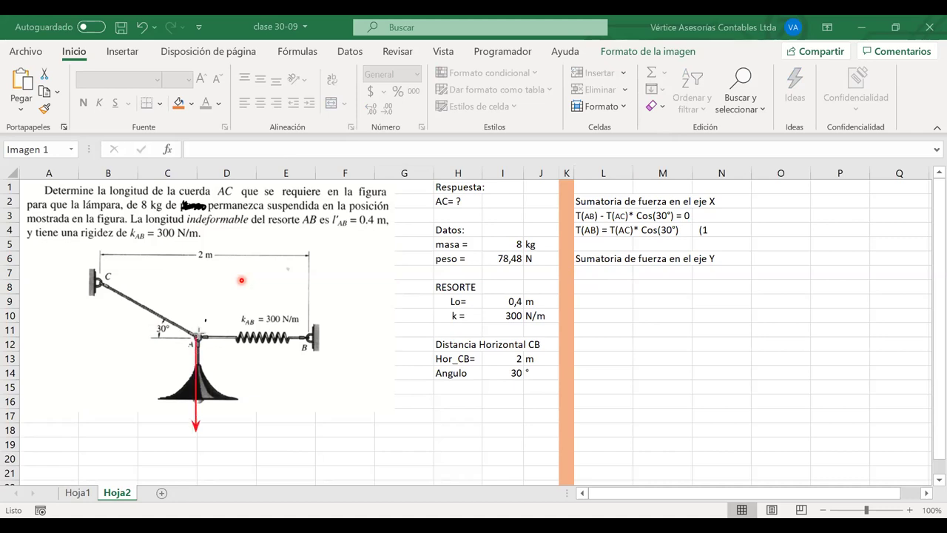
drag(196, 334, 328, 334)
drag(196, 337, 87, 275)
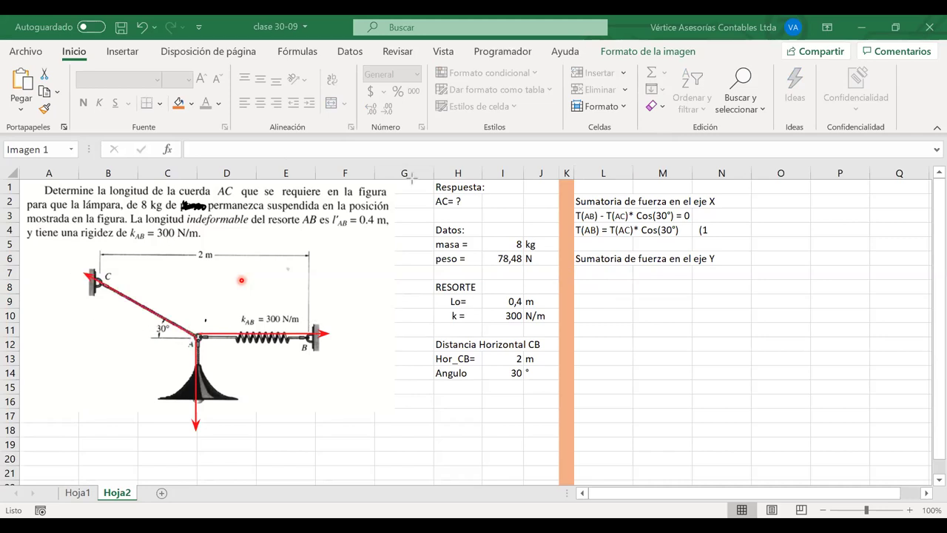
mouse_move(96, 332)
mouse_down()
mouse_move(194, 340)
mouse_move(104, 337)
mouse_move(98, 290)
mouse_up()
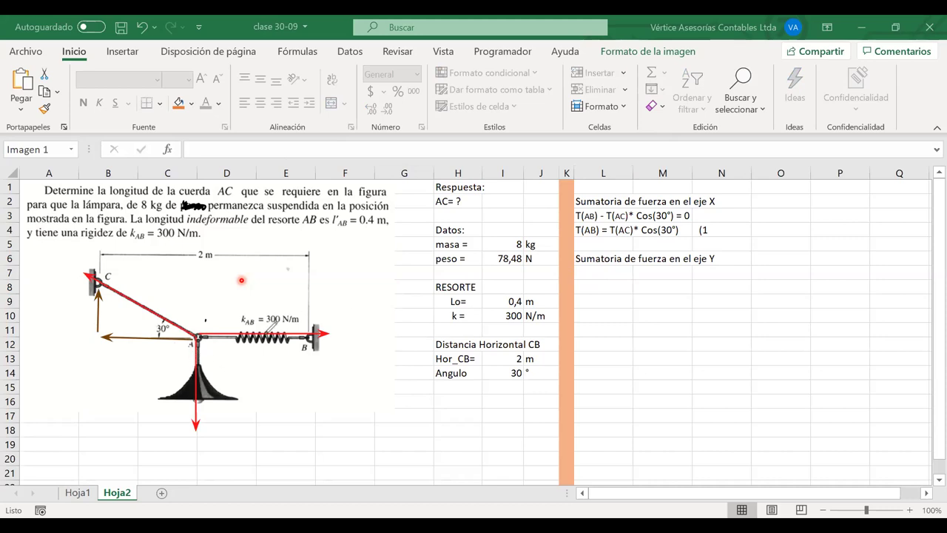
Handwrite the labels T_AB, T_AC and W in brown beside the spring, cable and weight arrows.
mouse_move(336, 300)
mouse_down()
mouse_move(338, 323)
mouse_move(341, 298)
mouse_up()
mouse_move(341, 327)
mouse_down()
mouse_move(347, 312)
mouse_move(353, 323)
mouse_up()
drag(142, 266, 138, 292)
mouse_move(127, 274)
mouse_down()
mouse_move(146, 264)
mouse_move(145, 291)
mouse_move(154, 288)
mouse_up()
drag(161, 277, 157, 287)
drag(211, 413, 227, 412)
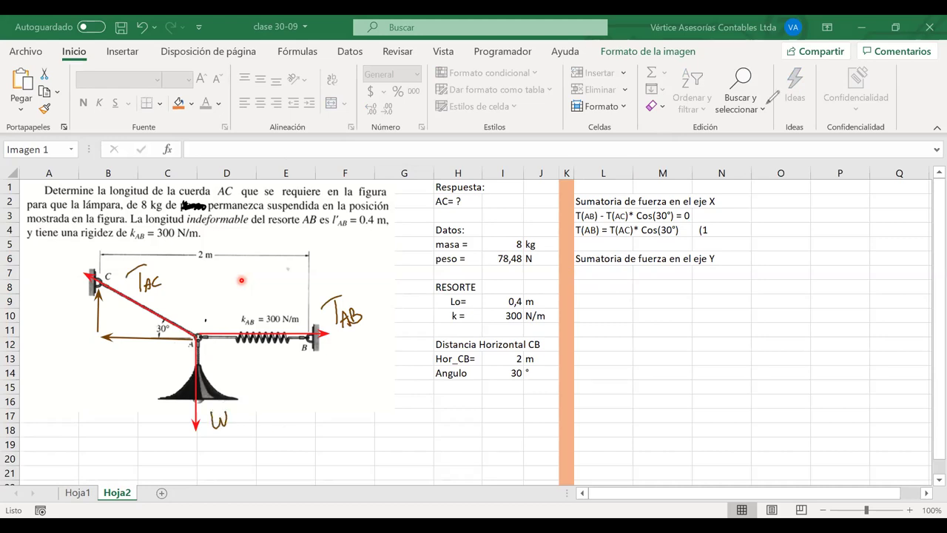
Begin the Y-axis equation in cell L7 with T(AC), setting the letters AC in font size 9.
click(622, 272)
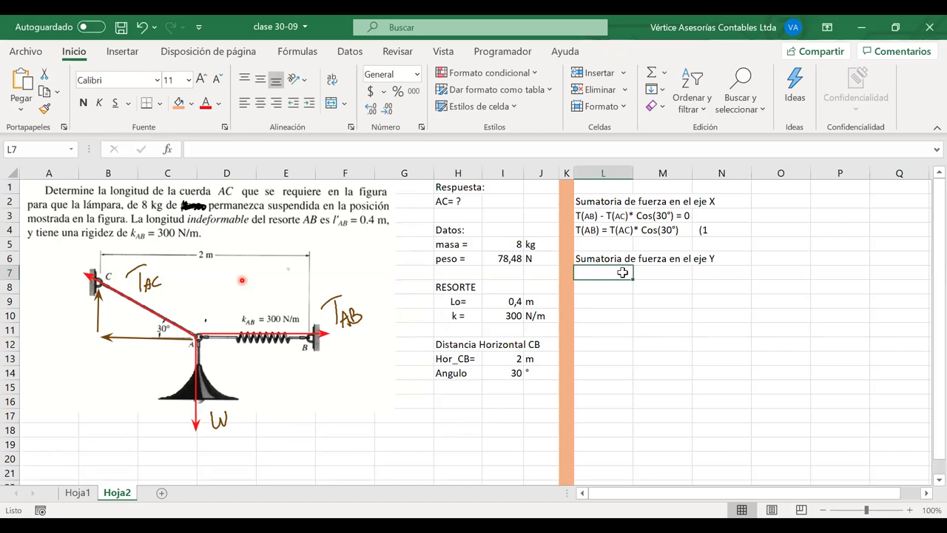
text(T)
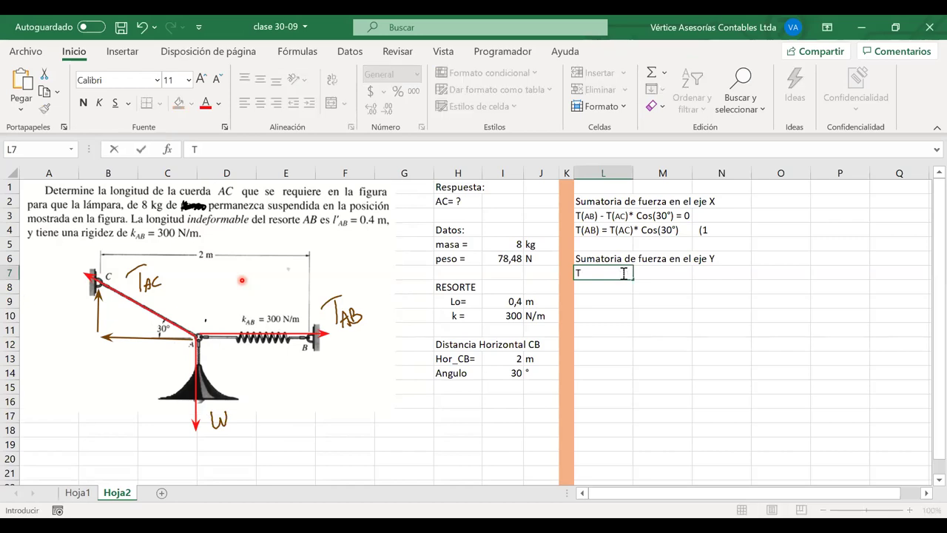
text((ac))
click(591, 274)
drag(591, 274, 597, 273)
double_click(675, 253)
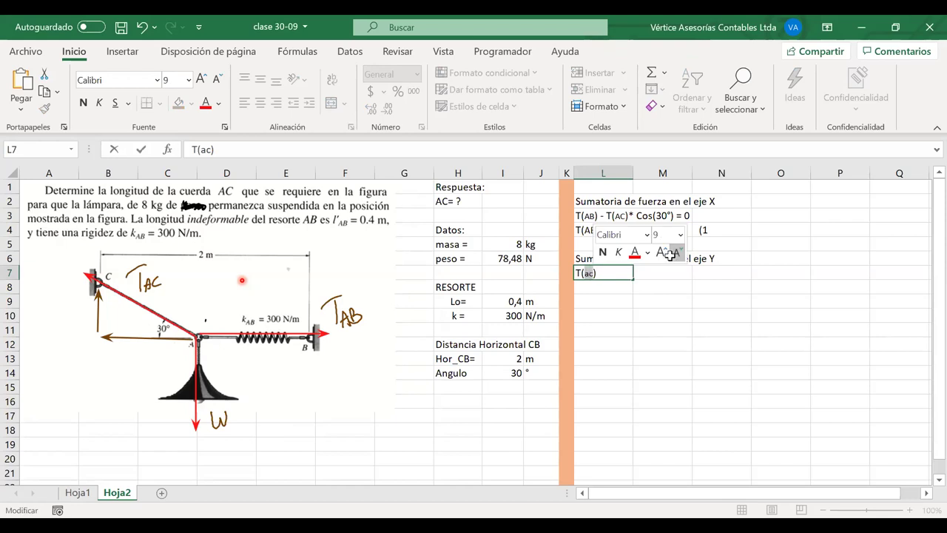
text(AC)
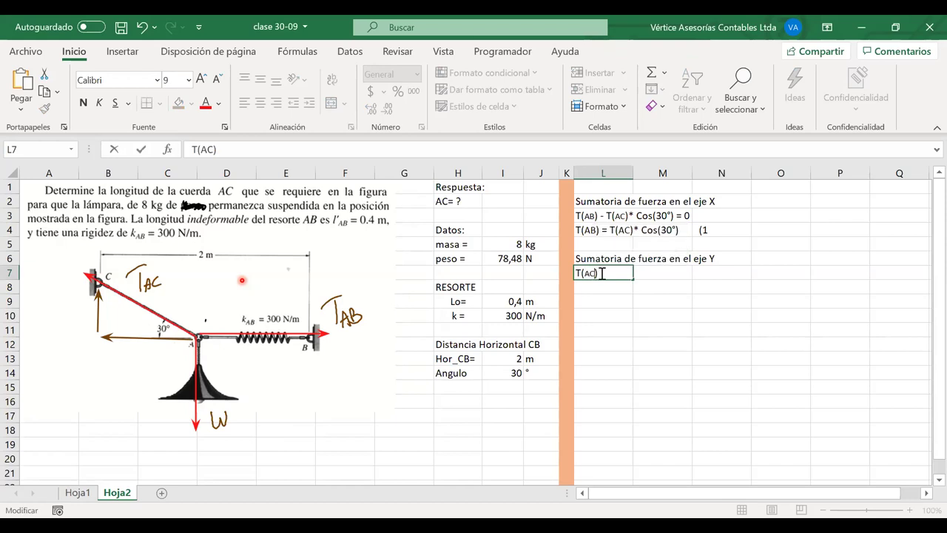
Complete the equation in L7 as T(AC)* sen(30°) - W = 0 and tag it "(2" in N7.
key(Right)
text(* sen(3)
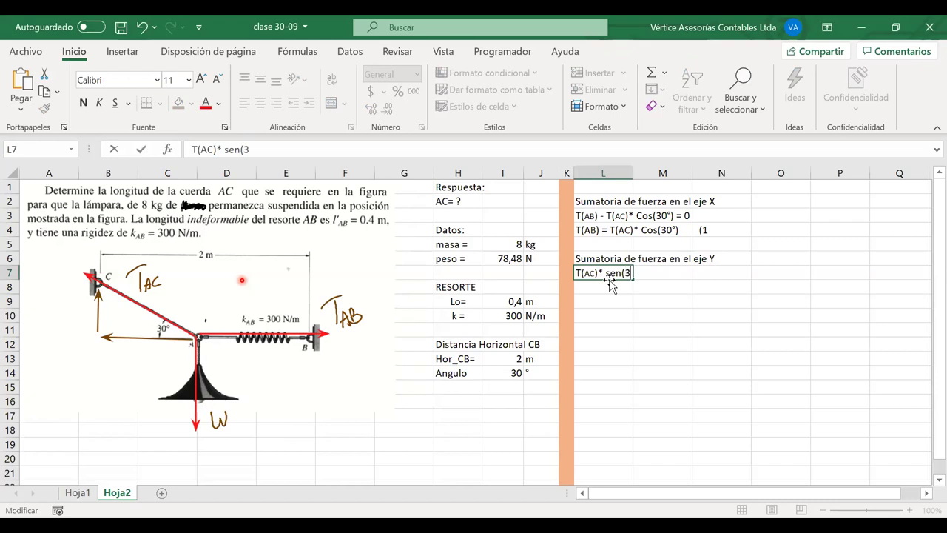
text(0°))
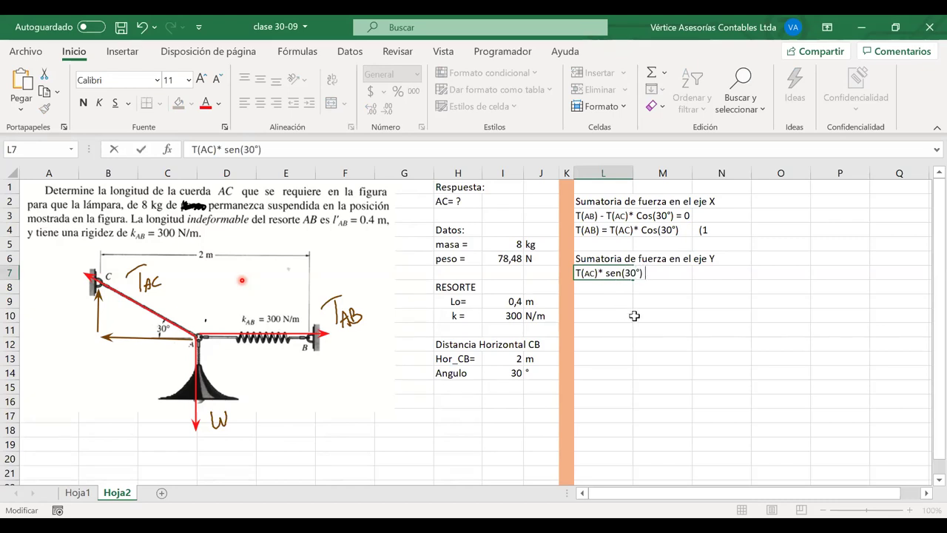
text( - W = 0)
click(714, 272)
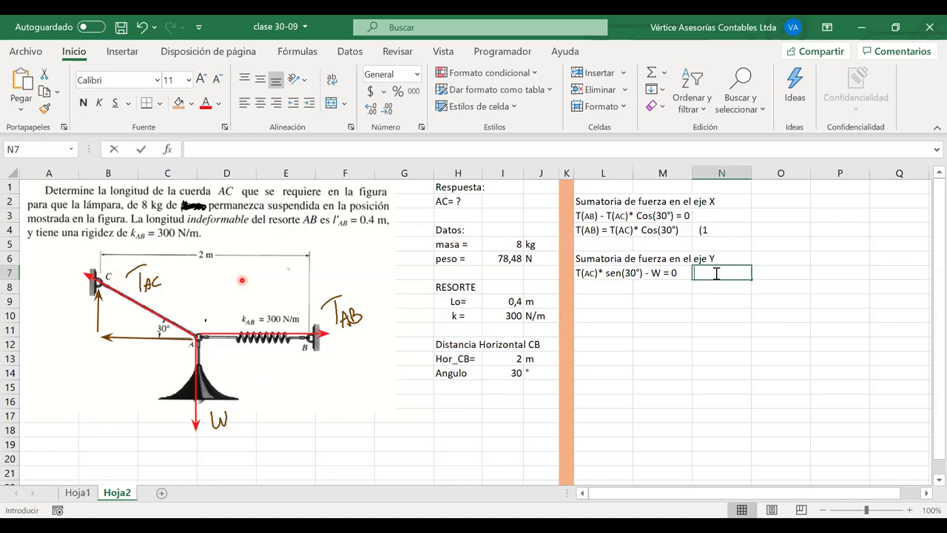
text((2)
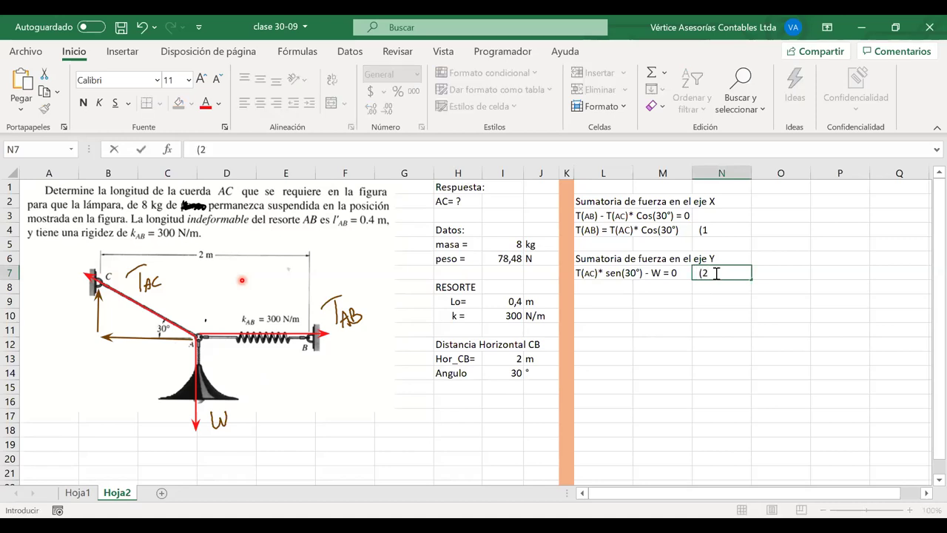
Enter the solved expression T(AC) = W / sen(30°) as text in cell L8.
click(603, 290)
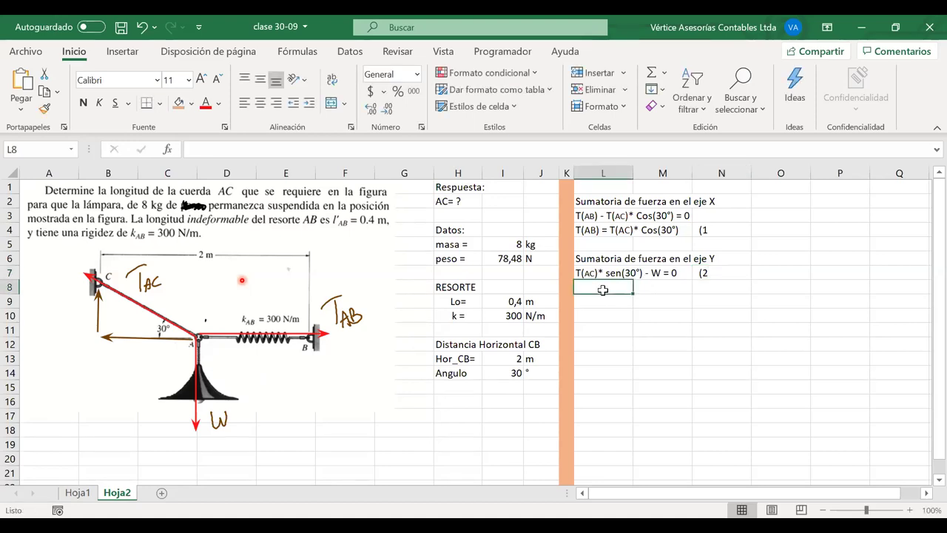
text(T(AC)* sen(30°) - W = 0)
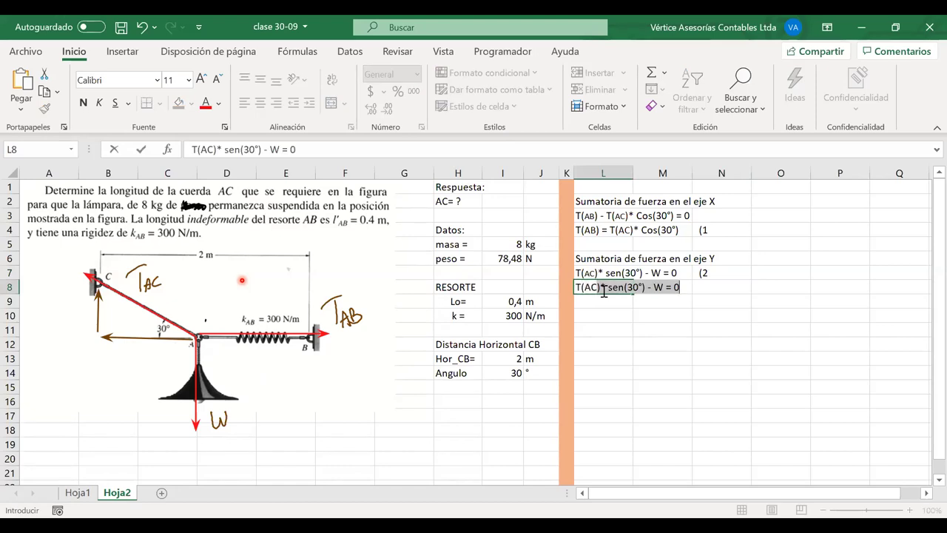
text(=)
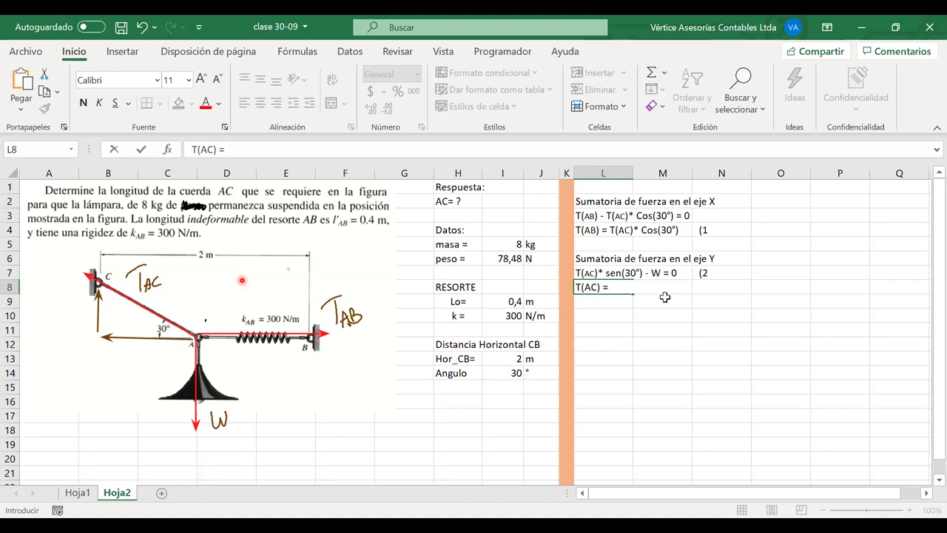
text(W /)
text(sen(30°))
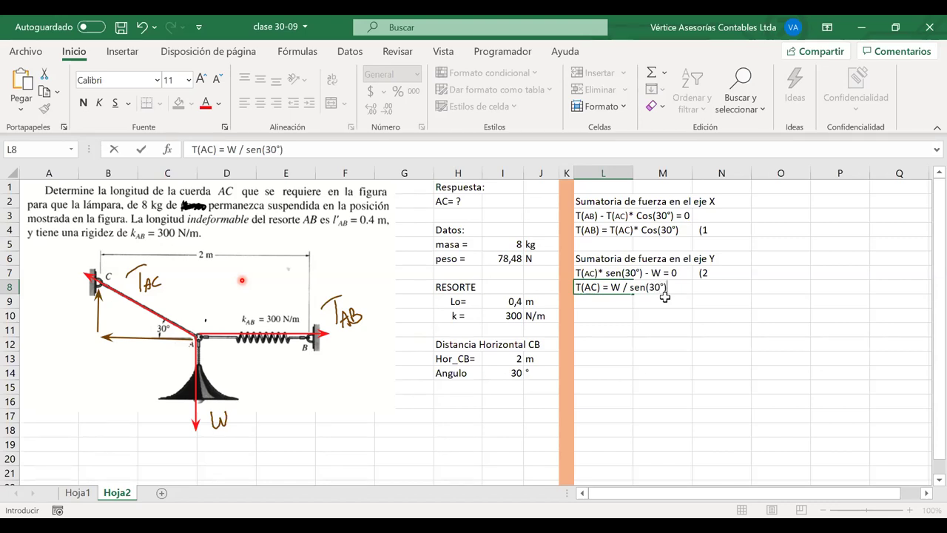
key(Return)
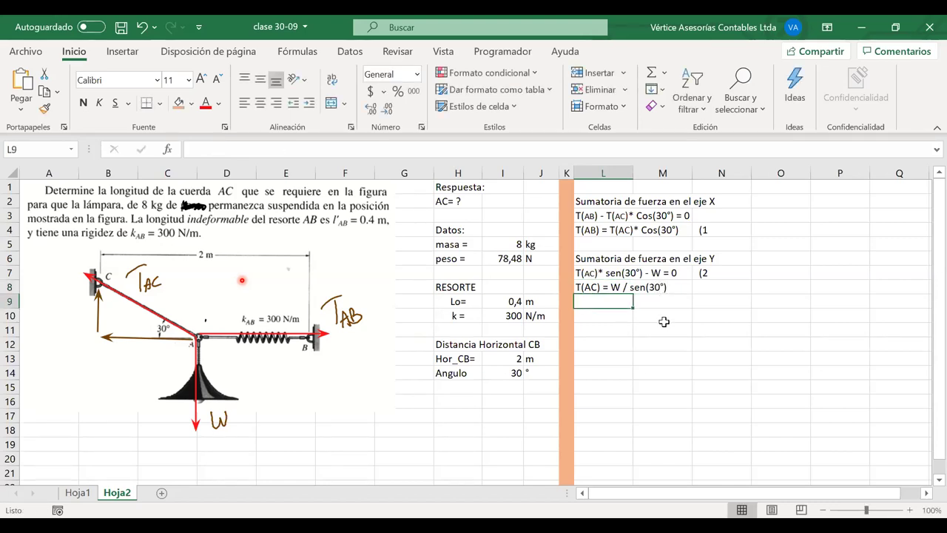
Enter T(AC) in cell L10 with the letters AC in a smaller font.
click(605, 314)
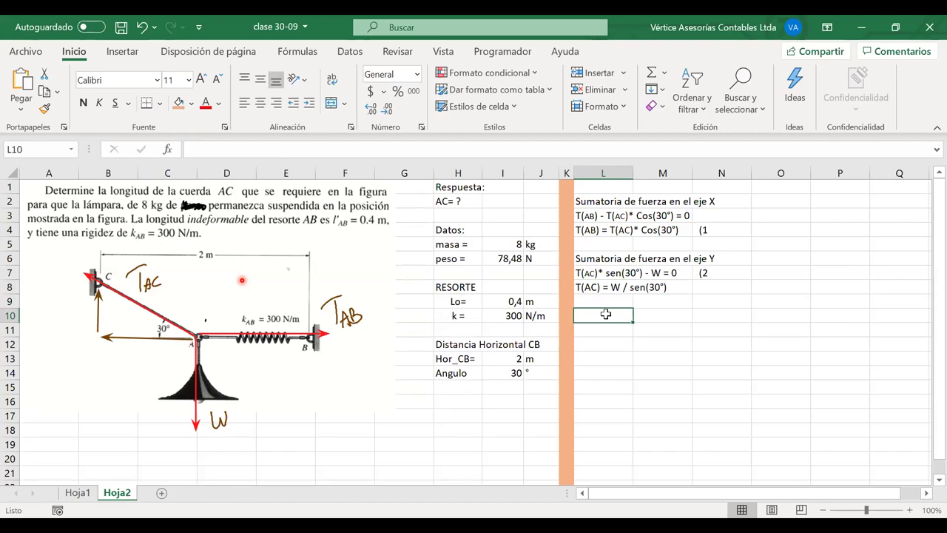
text(T()
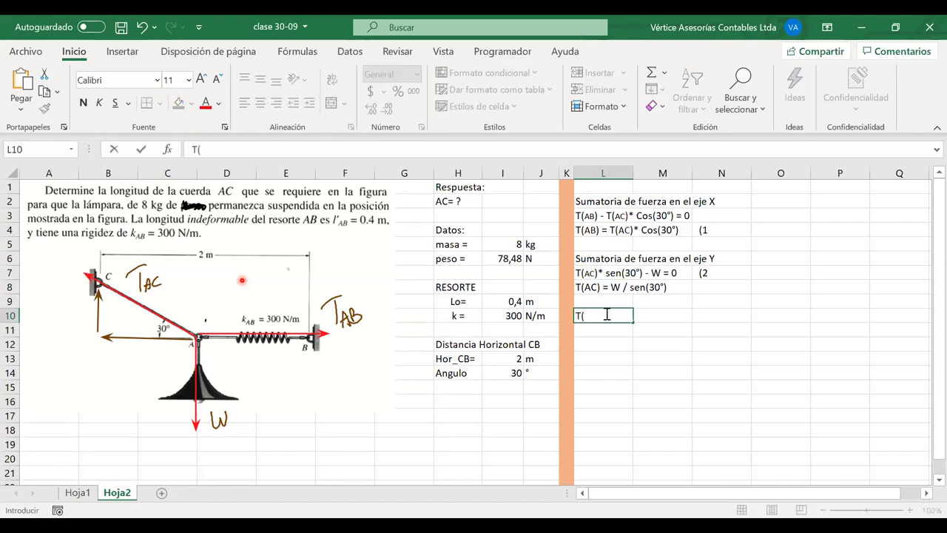
text(AC))
drag(596, 316, 586, 319)
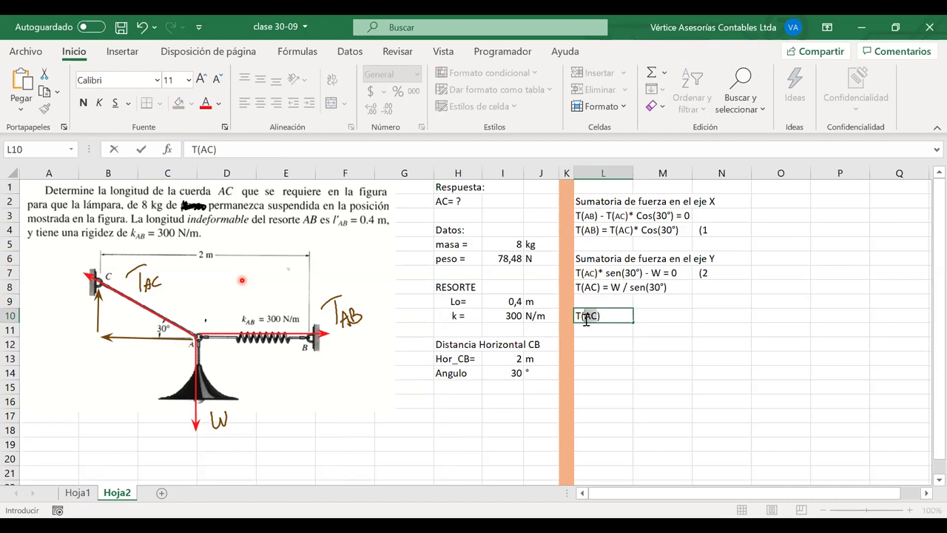
click(647, 340)
Reduce the font size of the letters AC in the L8 expression.
click(592, 288)
double_click(591, 289)
drag(583, 288, 599, 288)
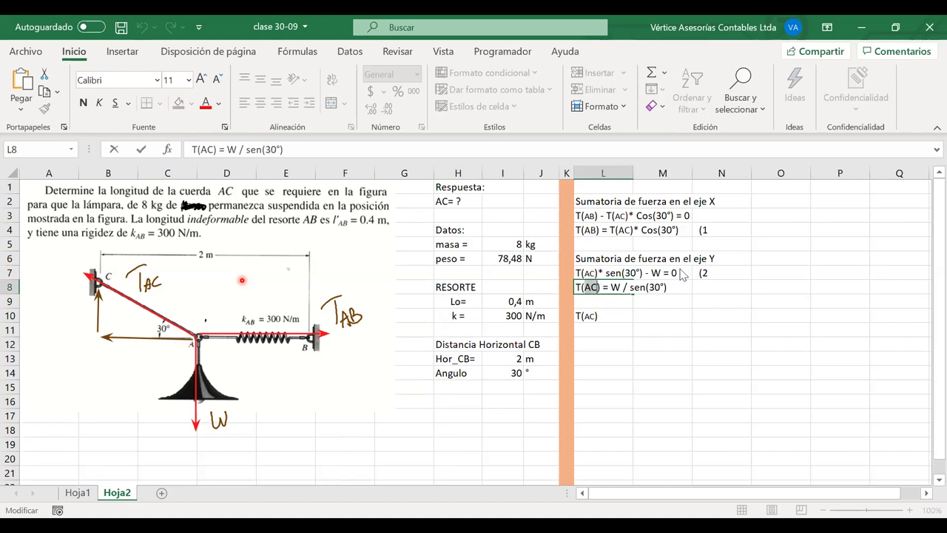
click(669, 248)
Complete the label in L10 as "T(AC) =" and centre it in the cell.
double_click(623, 317)
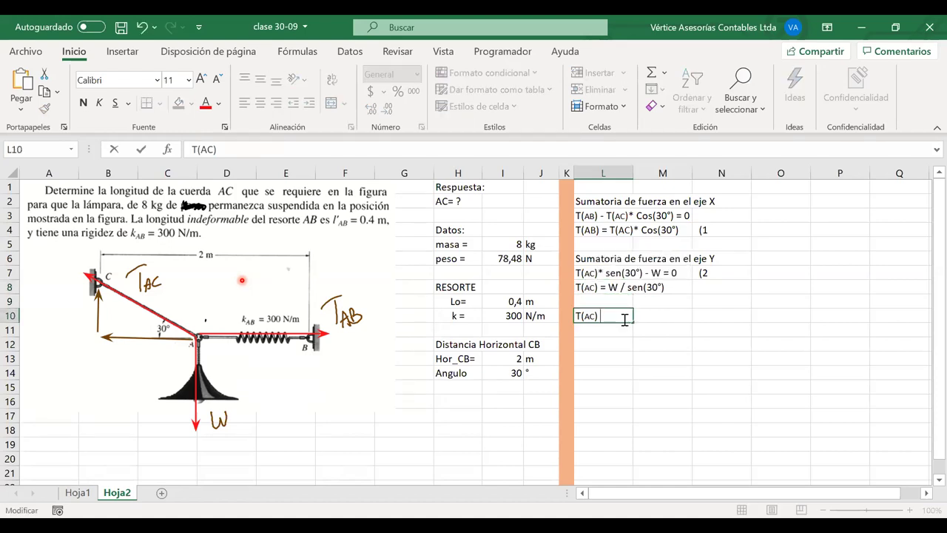
text(=)
click(636, 330)
click(612, 318)
click(260, 103)
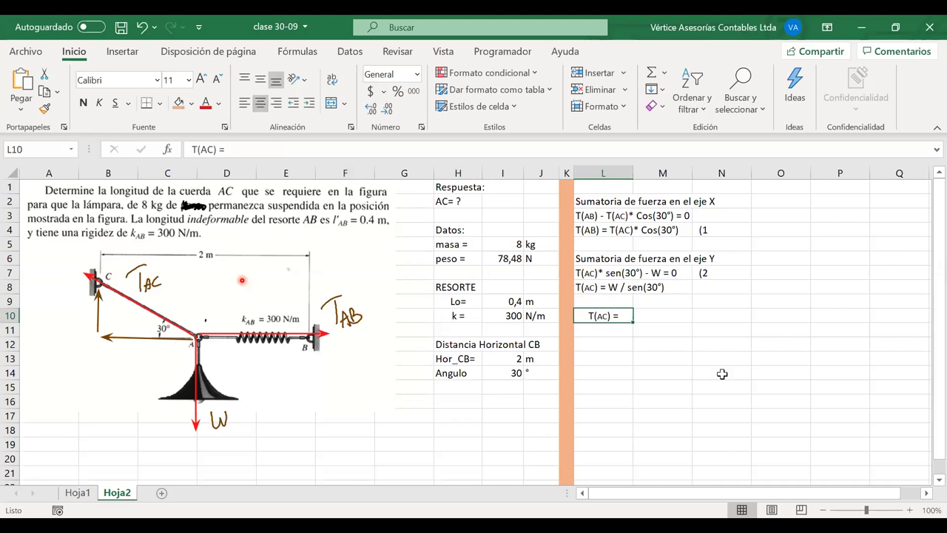
click(654, 315)
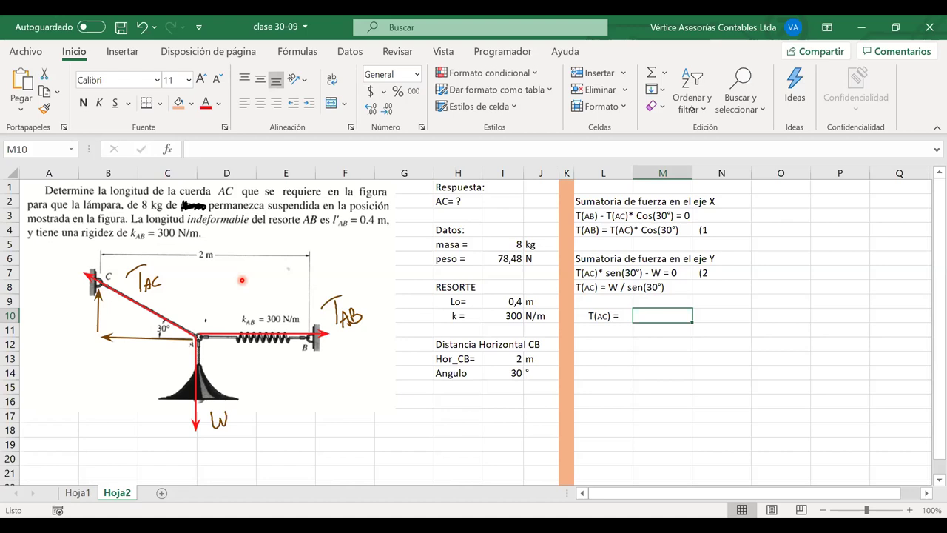
Handwrite the spring relation T_AB = k·S in ink below the spring figure, and clear the ink.
mouse_move(286, 385)
mouse_down()
mouse_move(313, 367)
mouse_move(300, 405)
mouse_move(321, 396)
mouse_move(326, 405)
mouse_move(350, 370)
mouse_up()
drag(342, 386, 383, 380)
drag(399, 342, 385, 379)
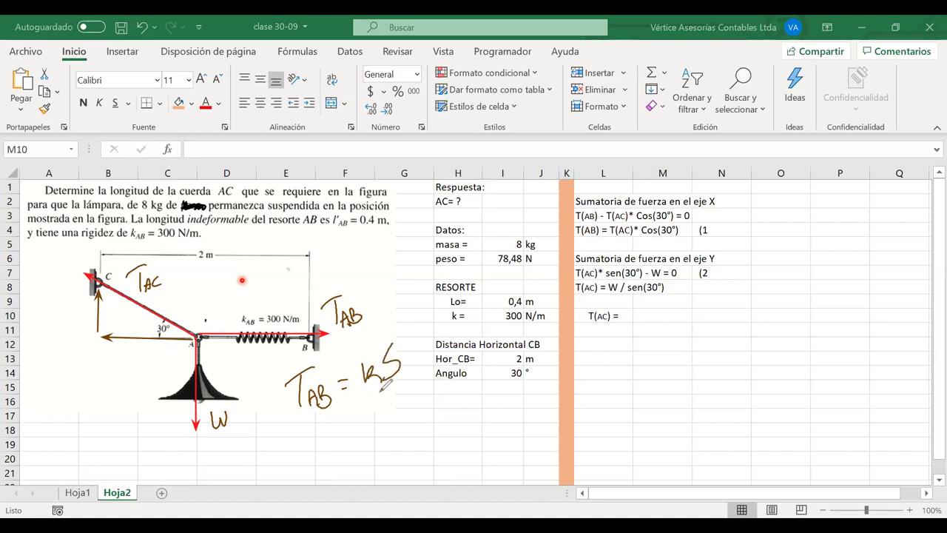
drag(388, 325, 383, 344)
drag(379, 382, 374, 398)
mouse_move(326, 399)
mouse_down()
mouse_move(302, 379)
mouse_move(393, 381)
mouse_move(402, 402)
mouse_up()
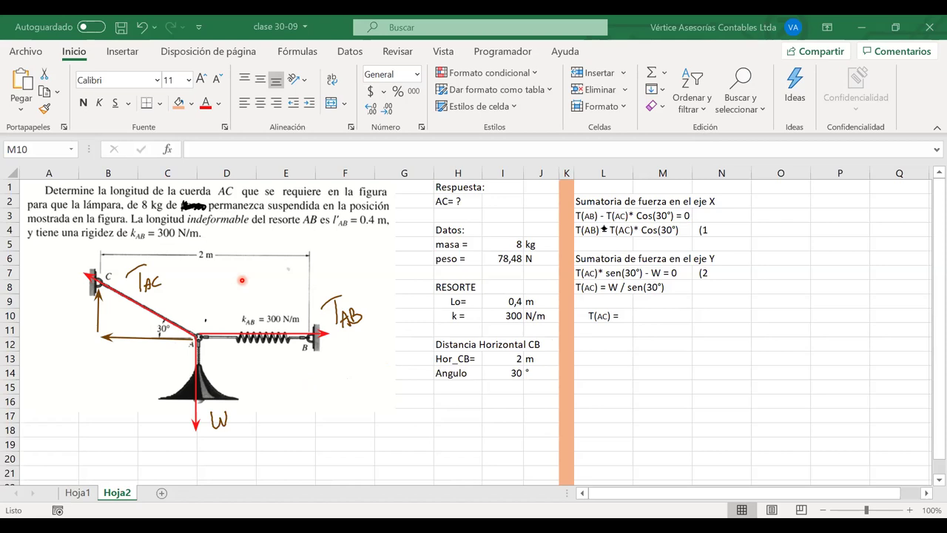
key(Escape)
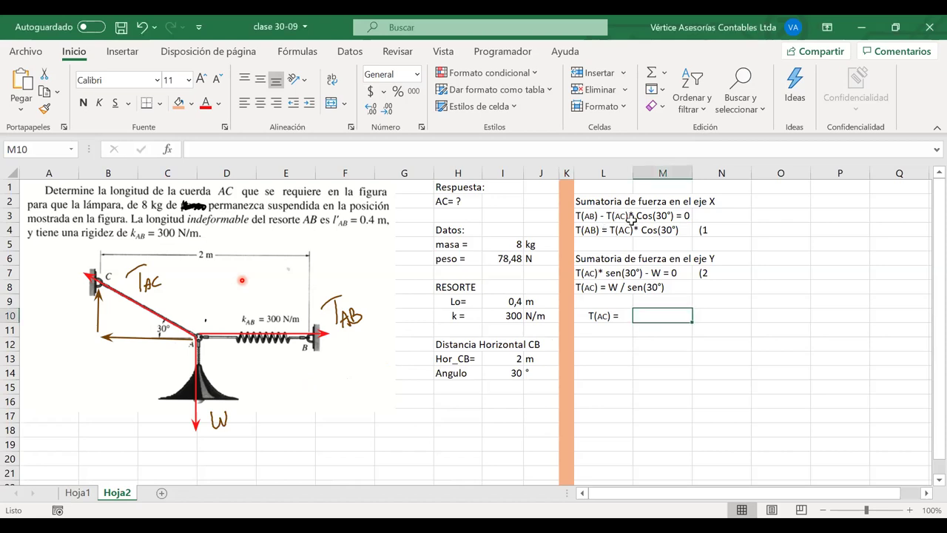
click(620, 231)
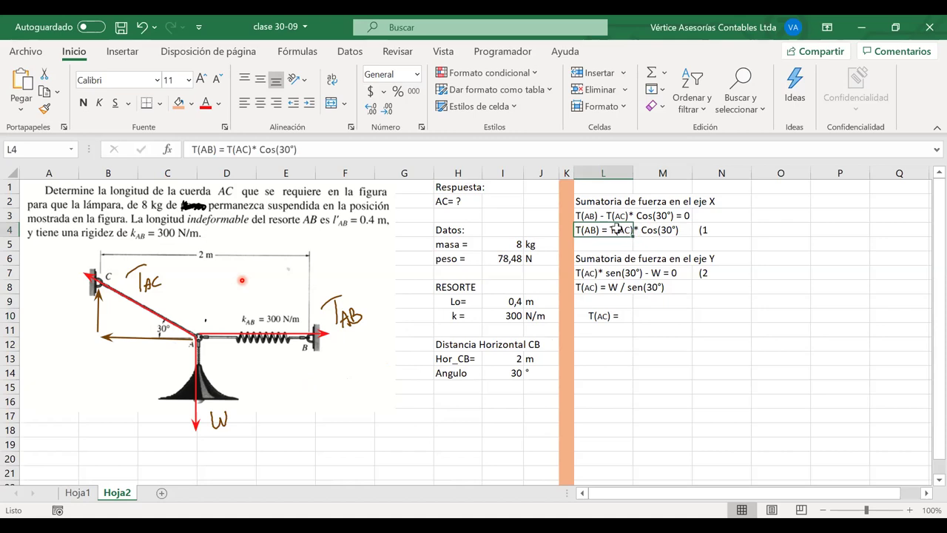
click(599, 217)
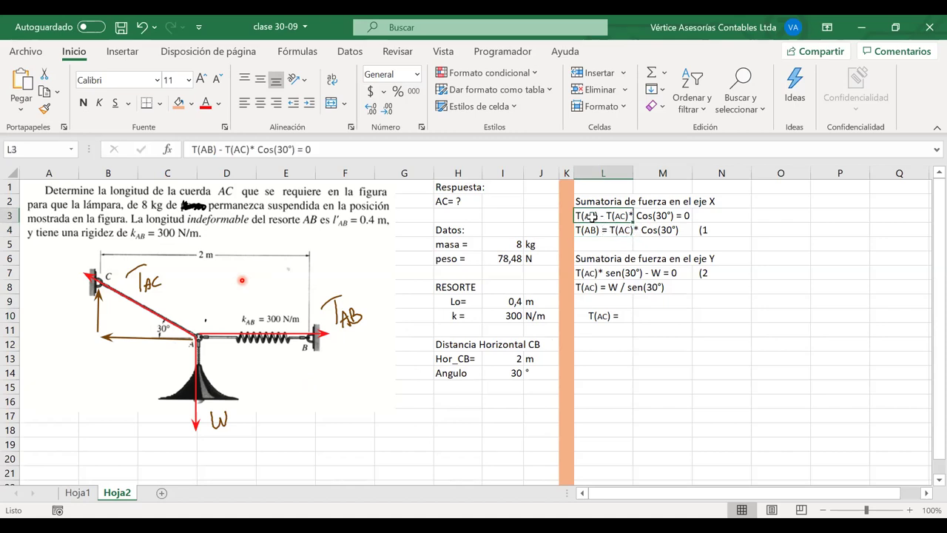
drag(593, 216, 613, 218)
click(614, 287)
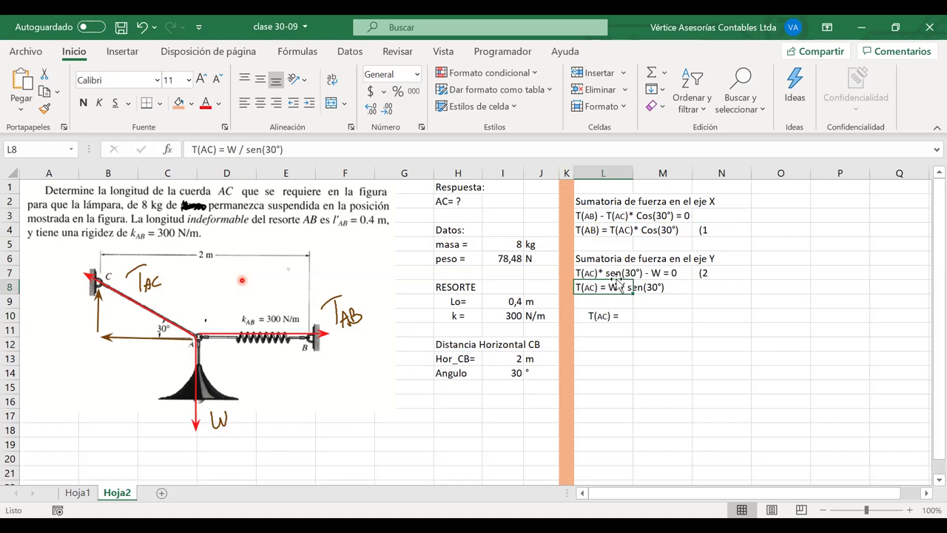
Calculate the tension T(AC) in cell M10 with the formula =I6/SENO(I14*PI()/180).
click(639, 315)
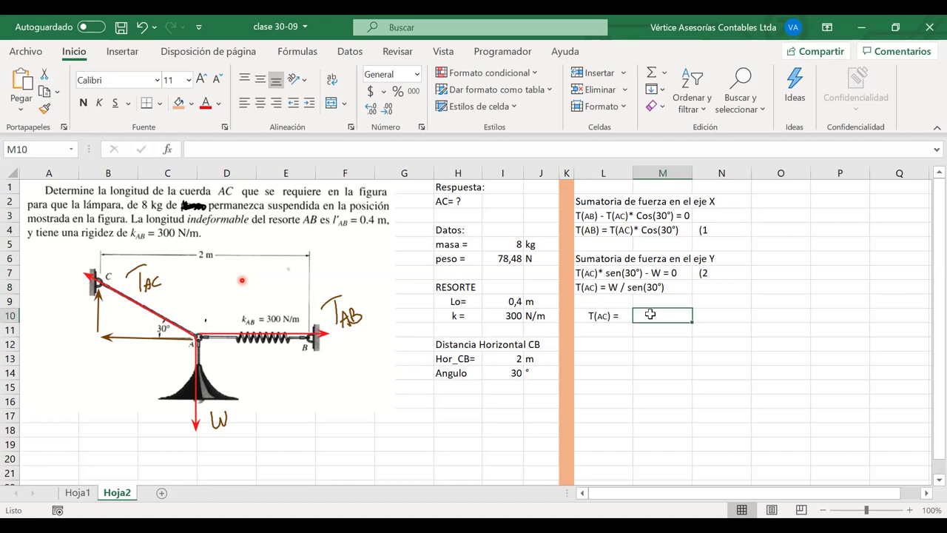
text(=)
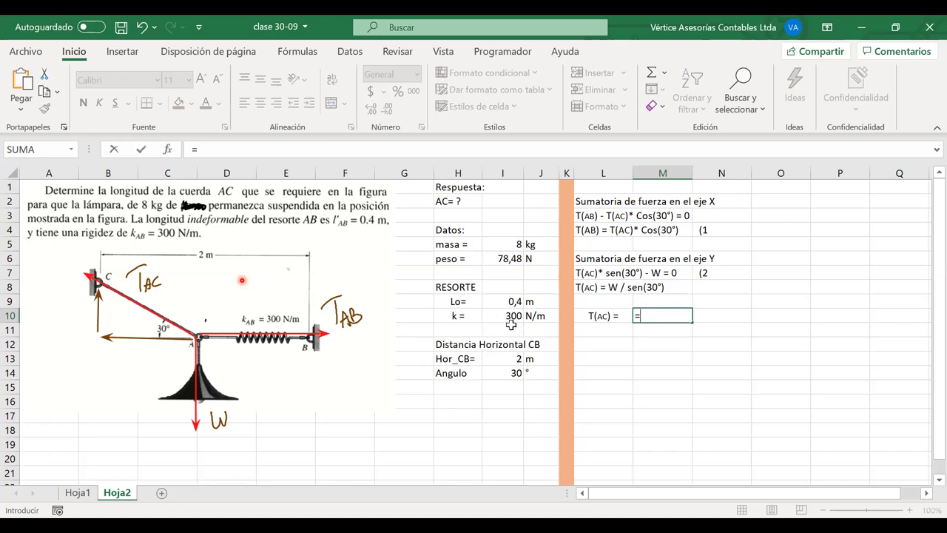
click(499, 258)
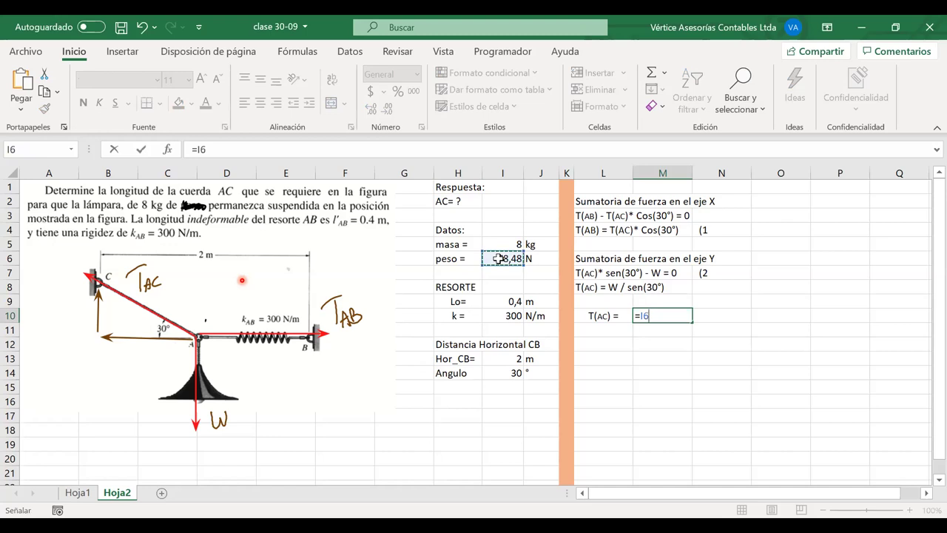
text(/se)
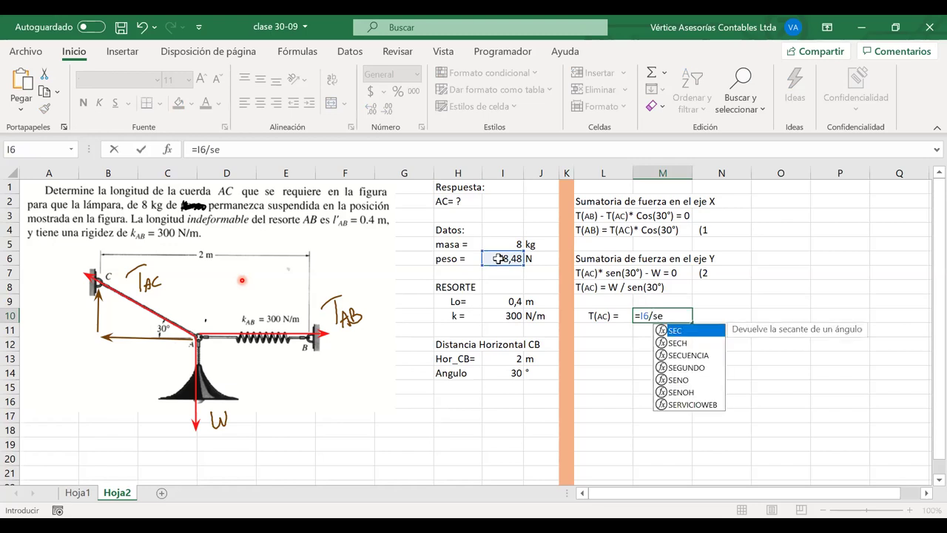
text(no()
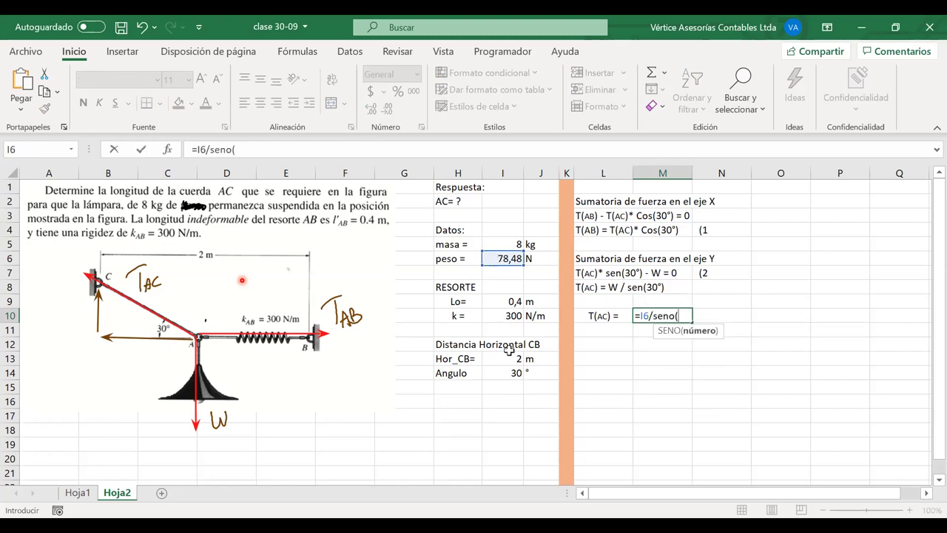
click(501, 373)
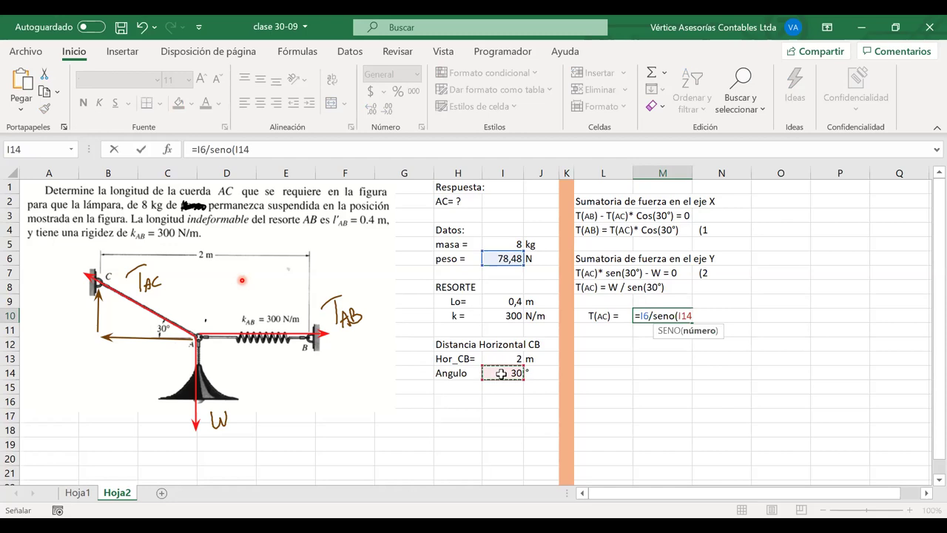
text(*pi()/1)
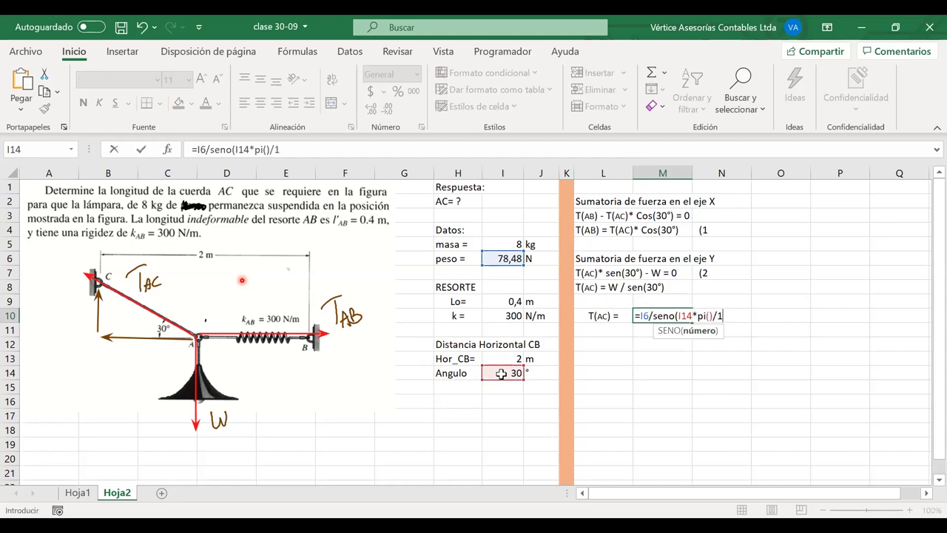
text(80))
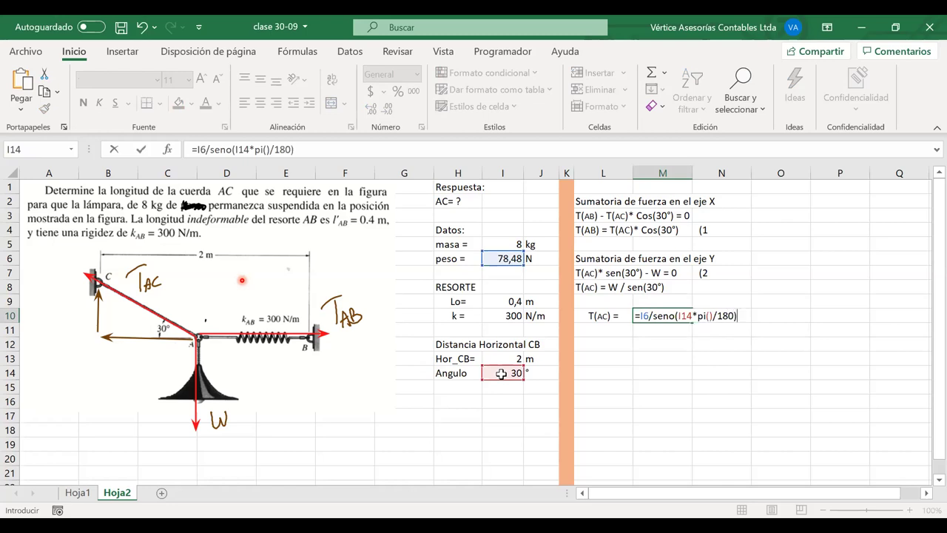
key(Return)
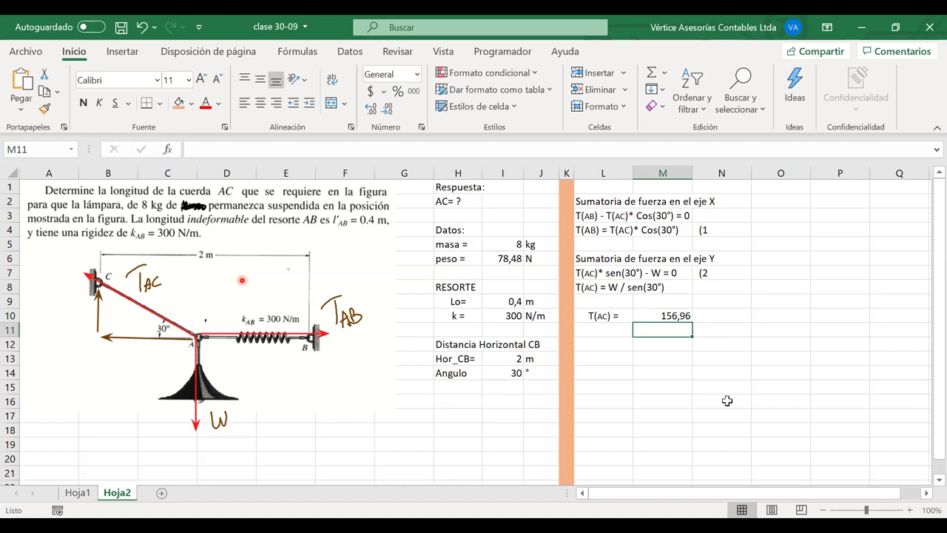
Try the inverted angle conversion =I6/SENO(I14*180/PI()) in M10, and undo the change.
click(708, 312)
click(664, 318)
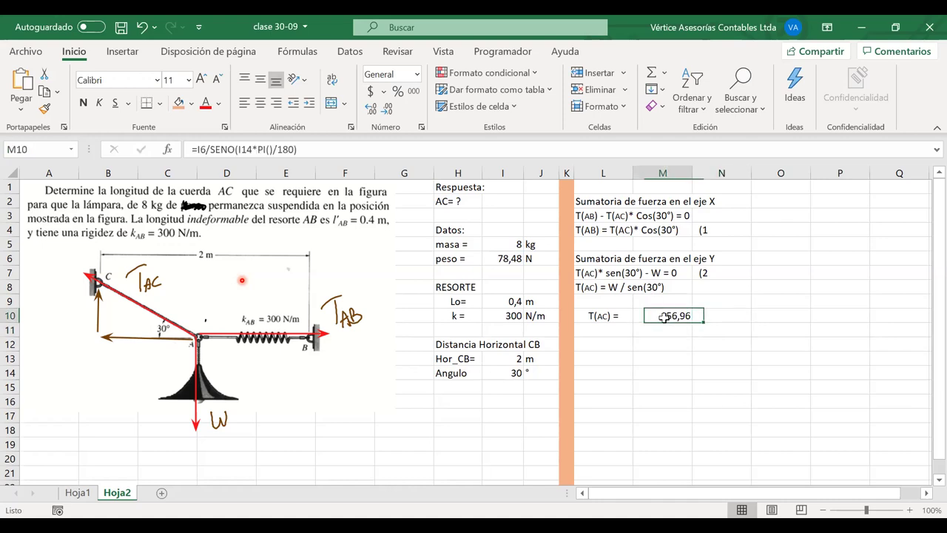
click(262, 149)
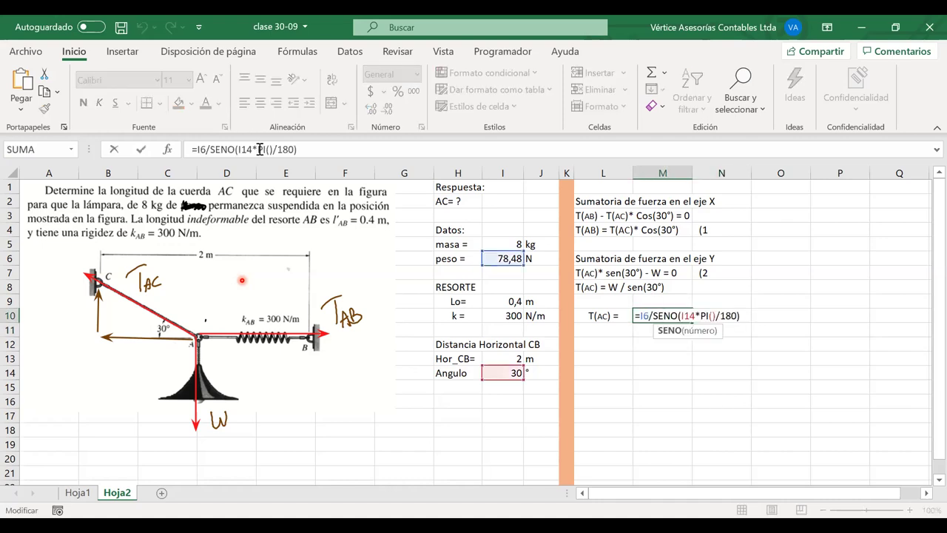
double_click(263, 149)
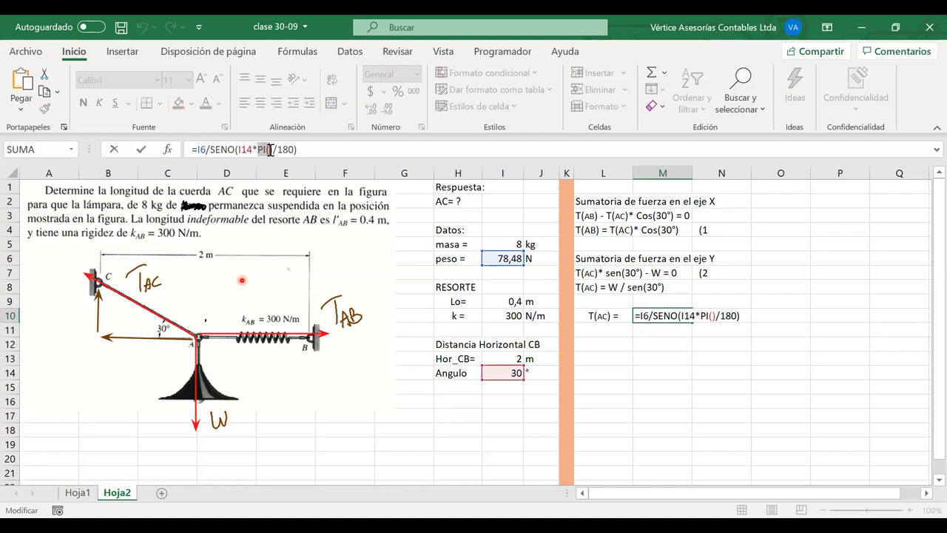
text(180)
key(Delete)
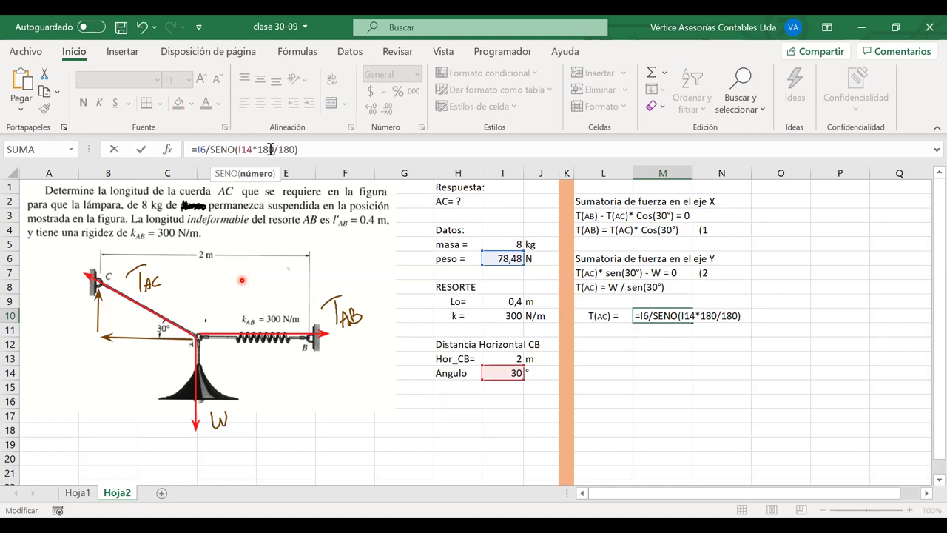
key(Right)
key(Delete)
key(Delete)
text(p)
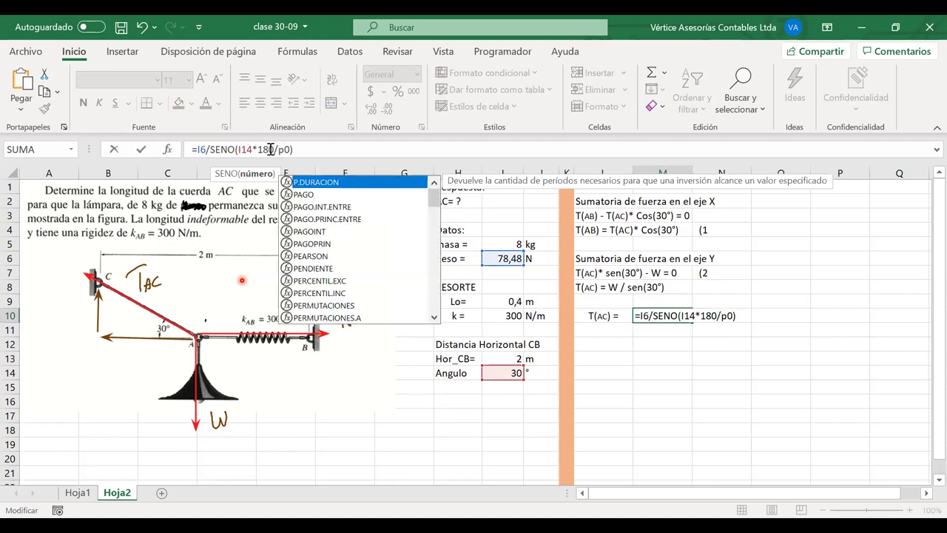
text(i())
key(Delete)
key(Return)
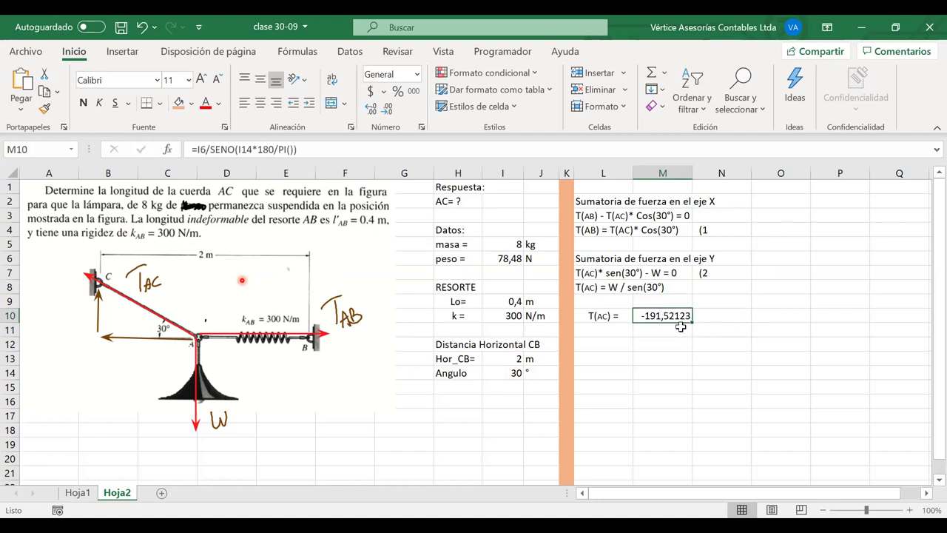
key(Return)
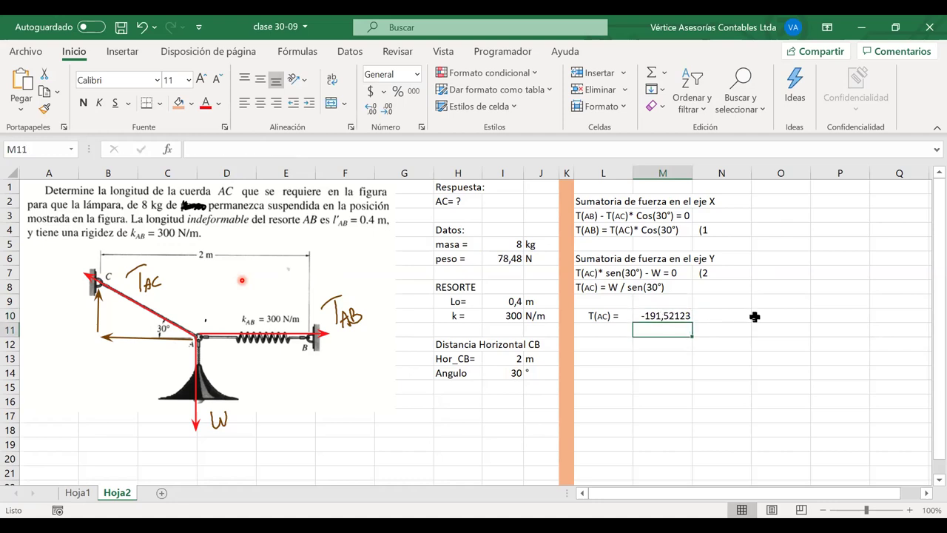
key(ctrl+z)
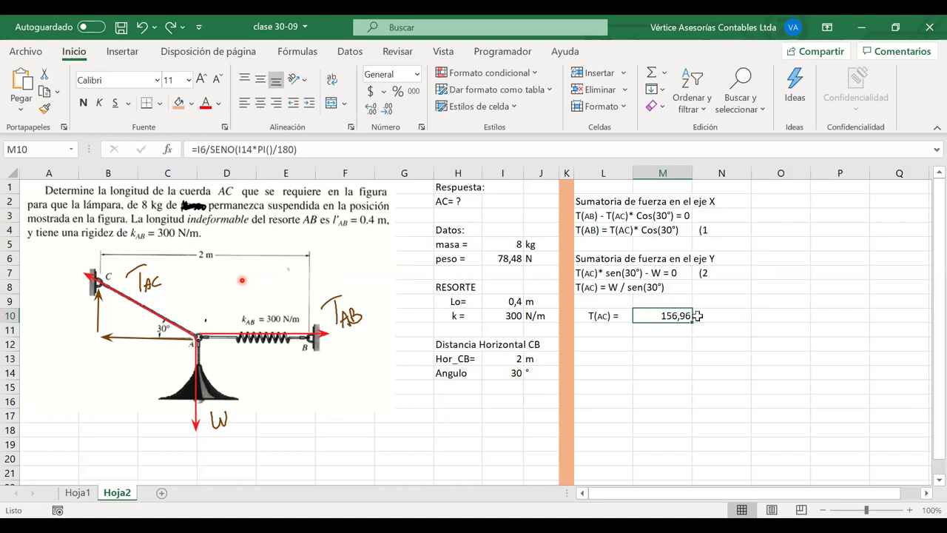
Enter the unit N in cell N10 and centre the T(AC) value in M10.
click(702, 315)
text(N)
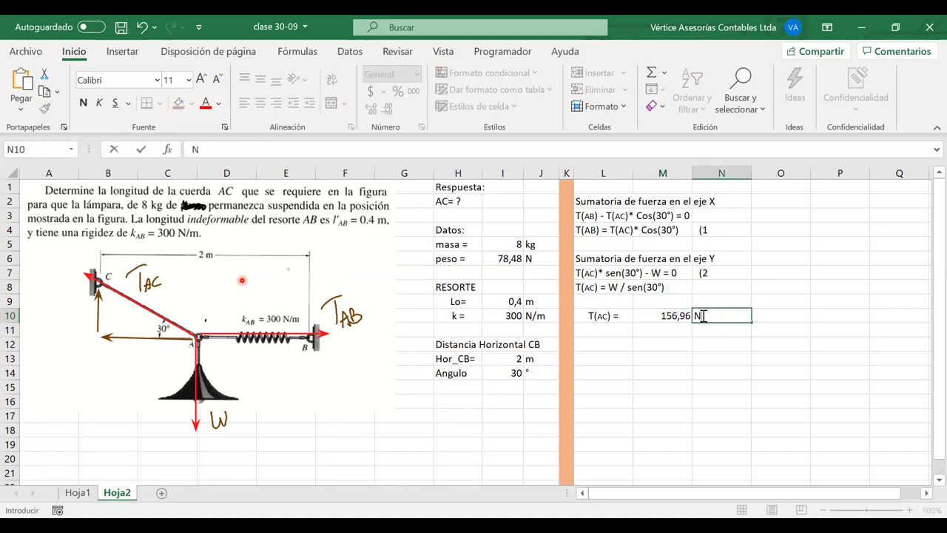
click(658, 315)
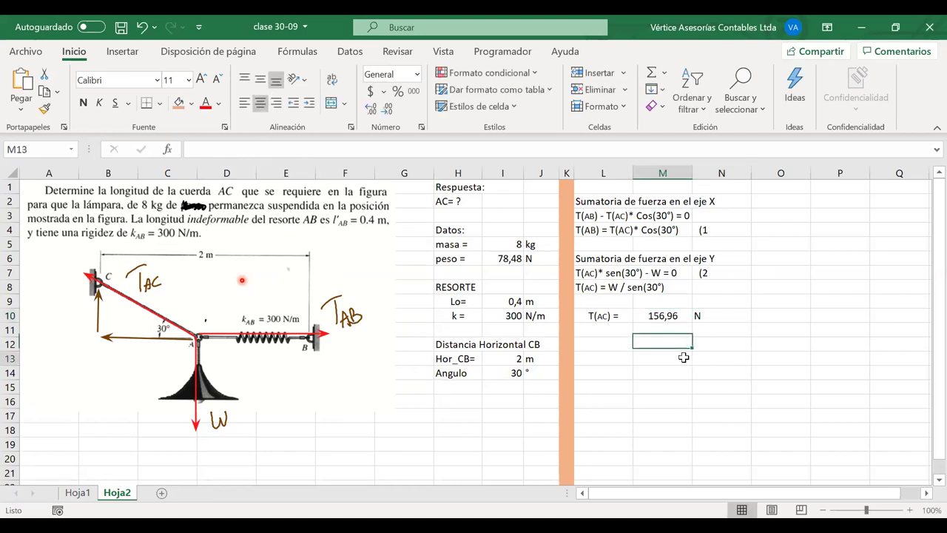
drag(603, 316, 703, 315)
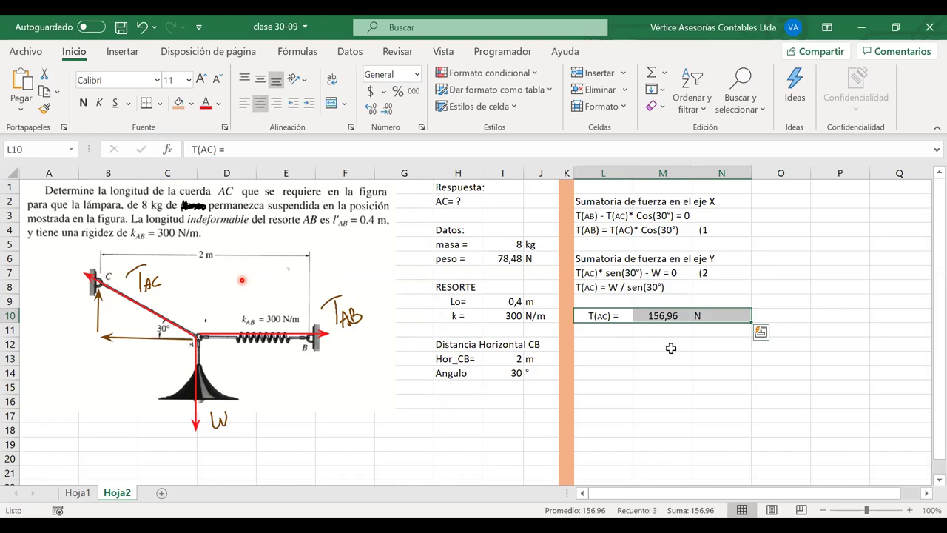
click(707, 348)
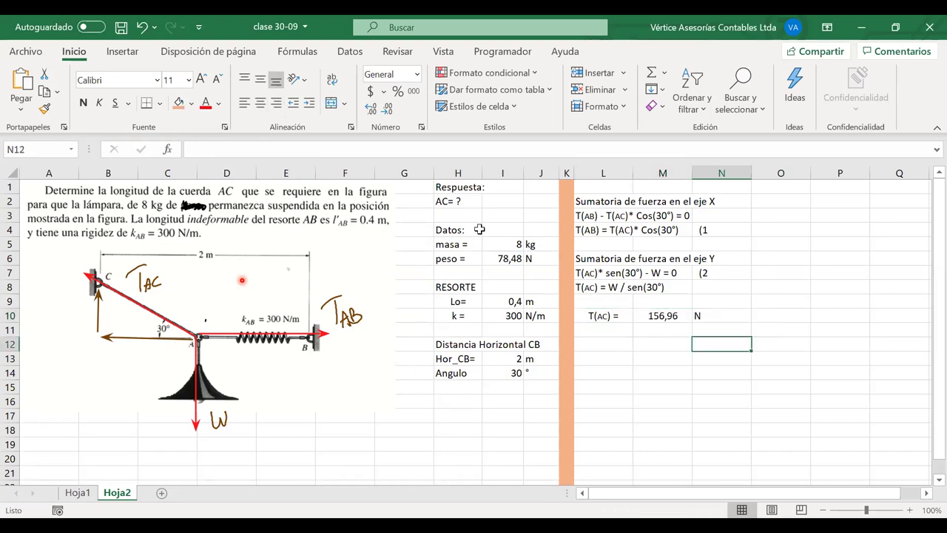
Enter the heading "Reemplazar en ecuacion 1" in cell L12.
click(615, 344)
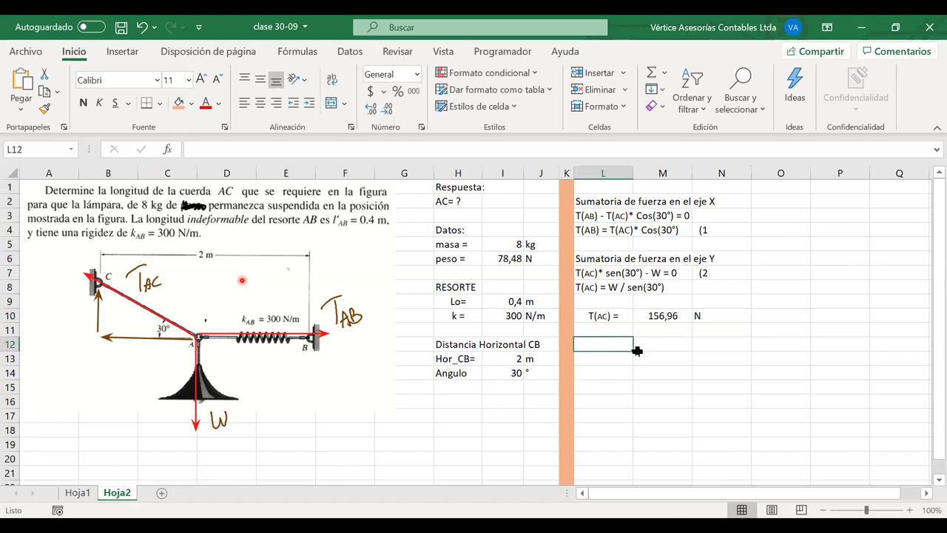
key(Up)
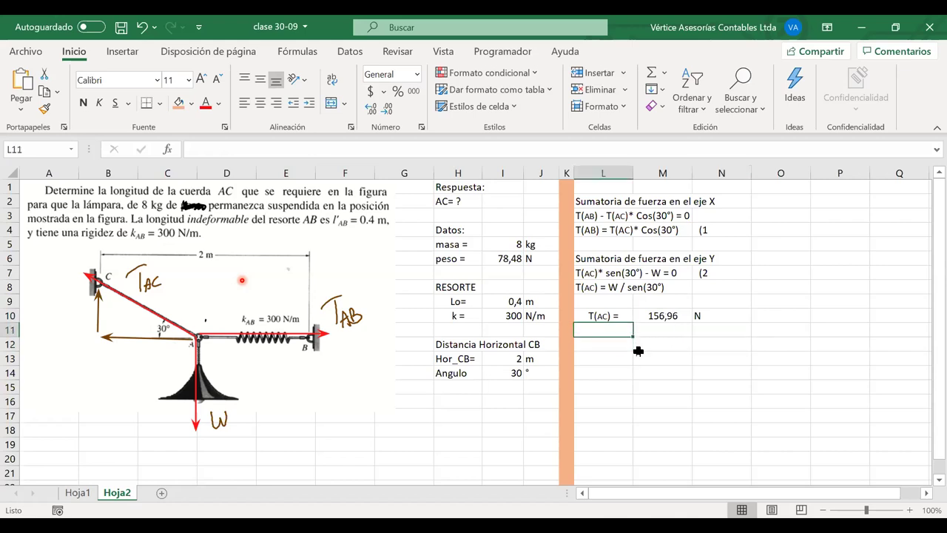
key(Down)
text(Reempl)
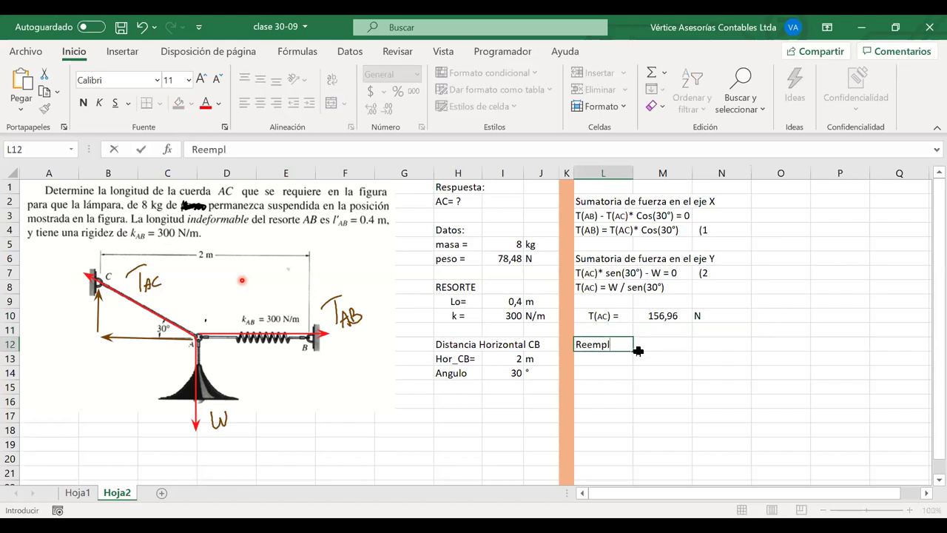
text(azar en ecuacio)
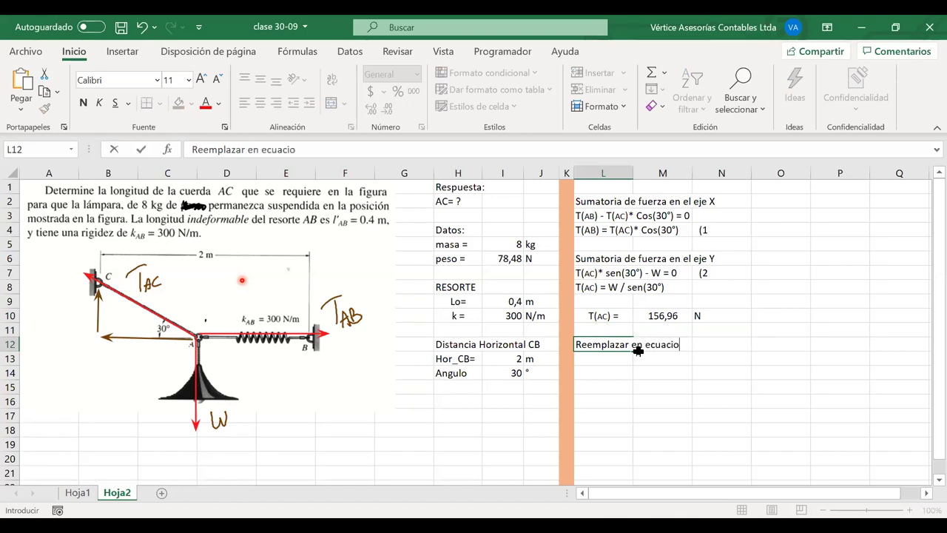
text(n 1)
key(Return)
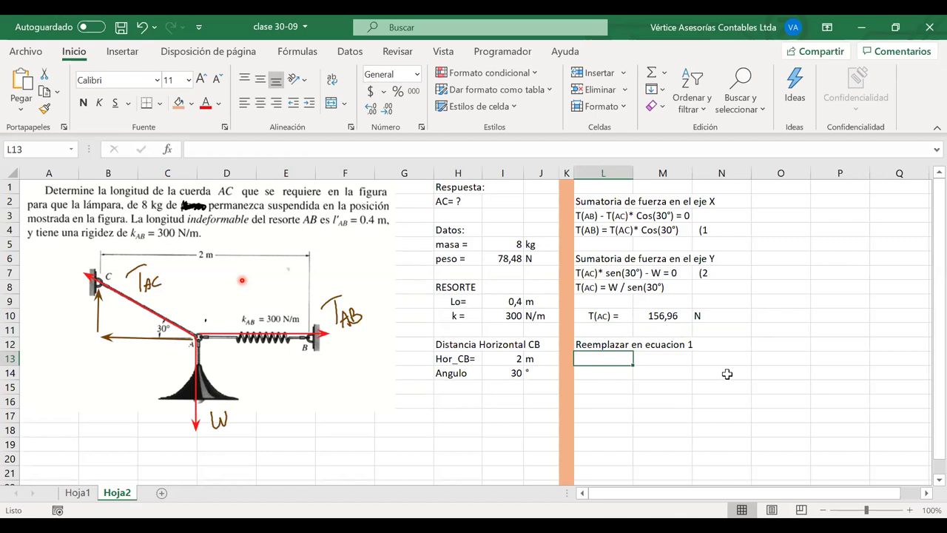
Enter the label T(AB)= in L13 with the letters AB in a smaller font, and centre it.
text(T)
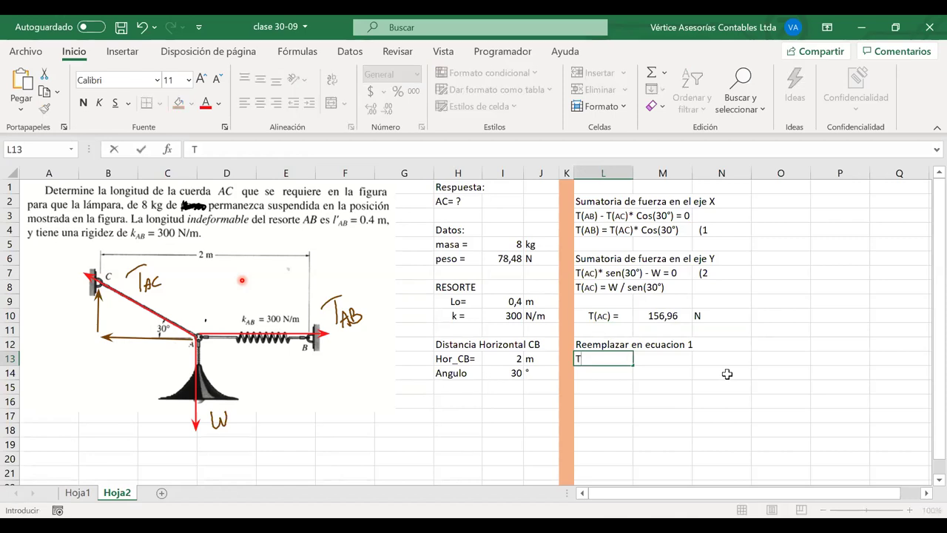
text((AB)=)
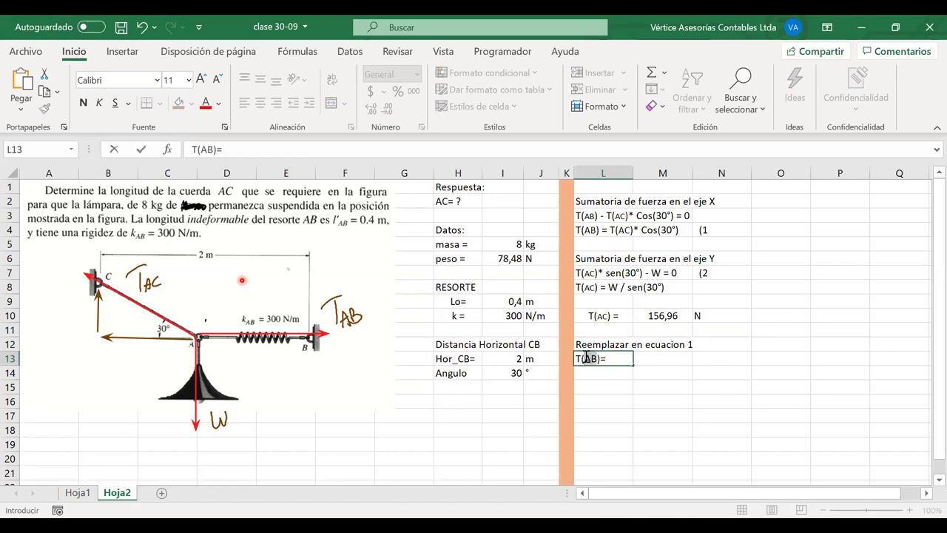
drag(584, 358, 596, 358)
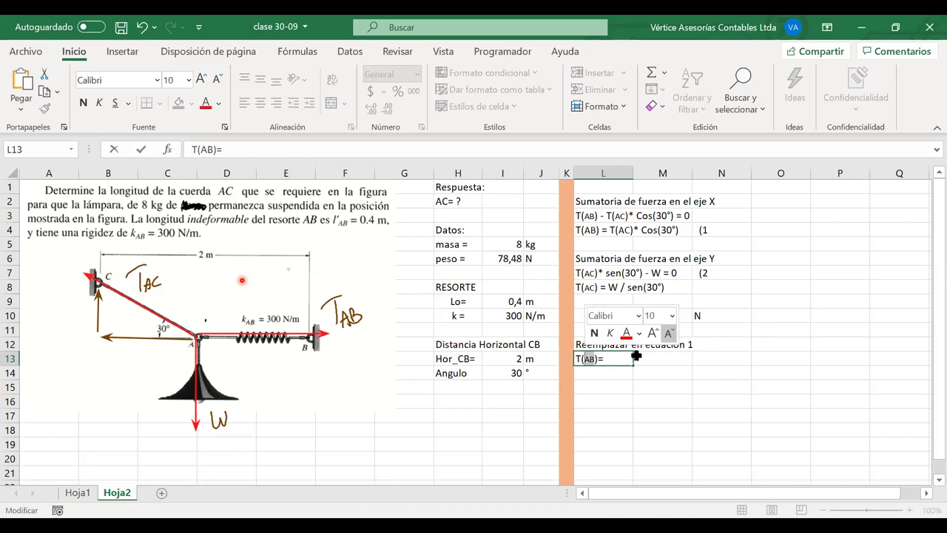
click(635, 349)
click(614, 361)
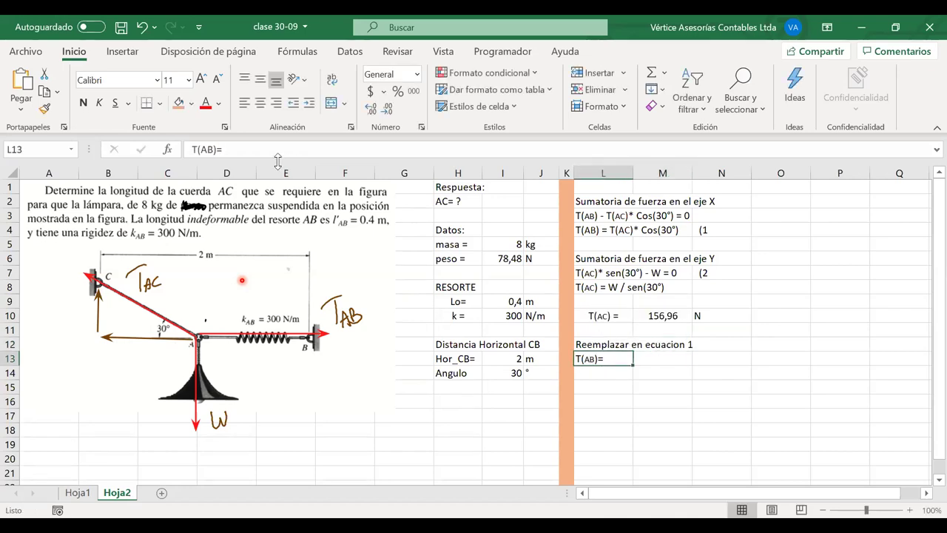
click(260, 107)
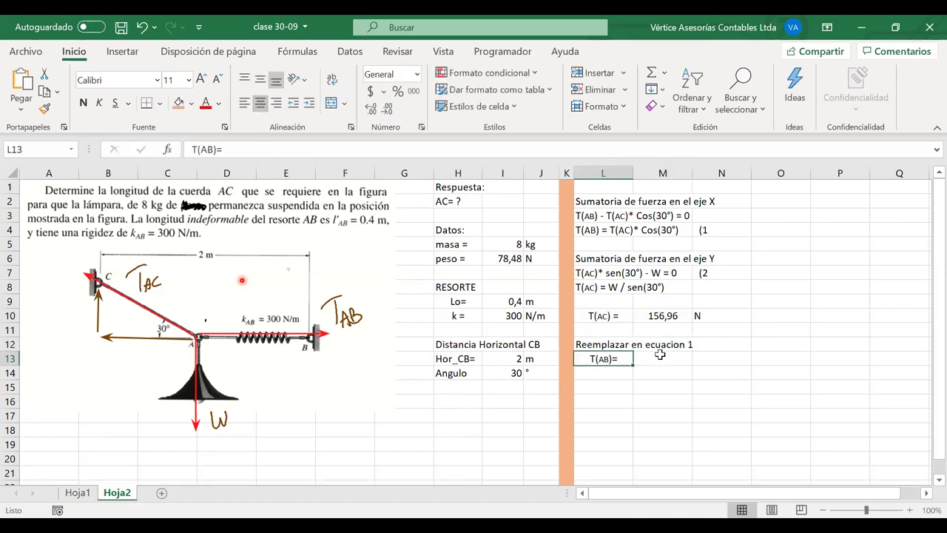
Calculate the tension T(AB) in cell M13 with the formula =M10*COS(I14*PI()/180).
click(651, 360)
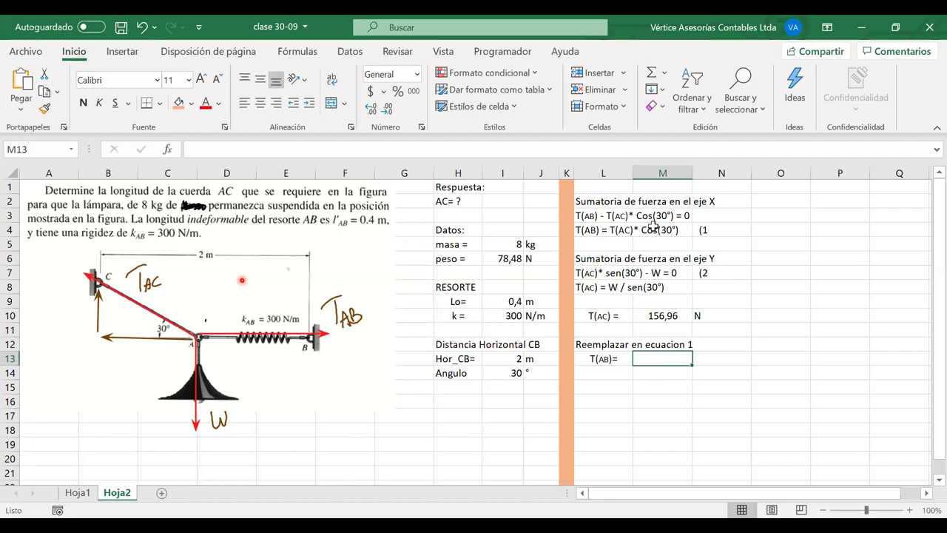
text(=)
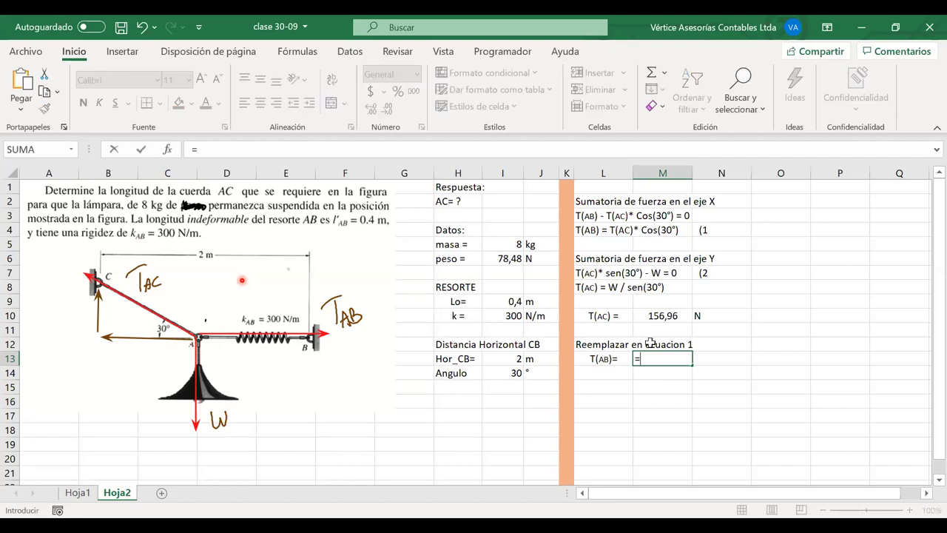
click(659, 316)
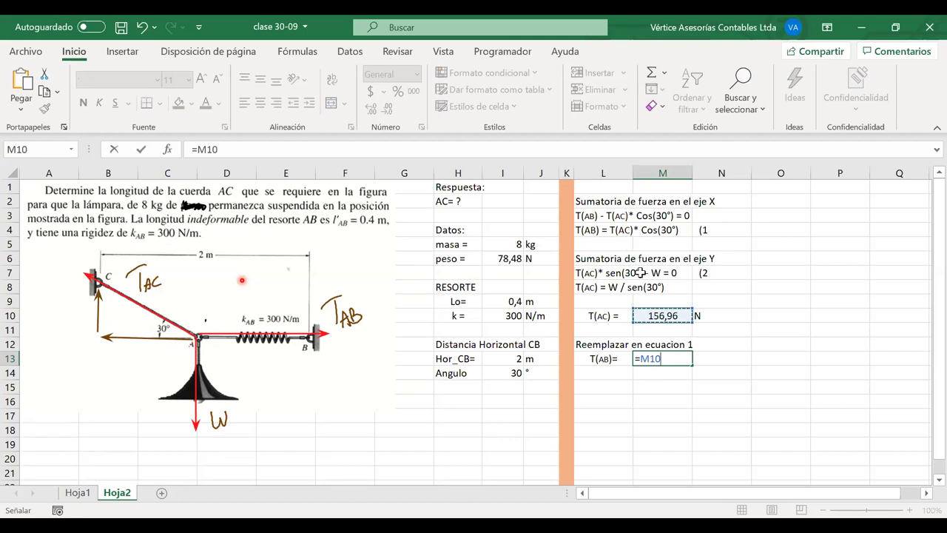
text(*cos()
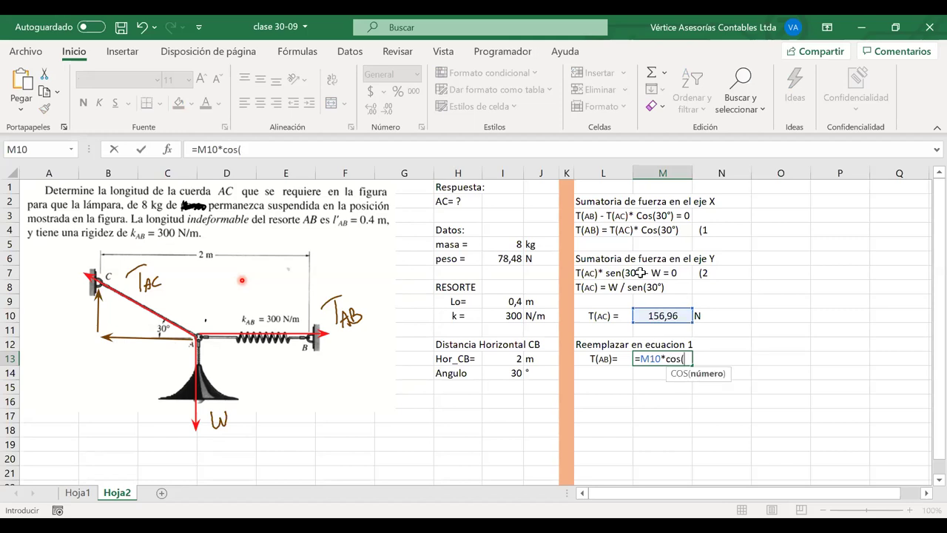
click(499, 375)
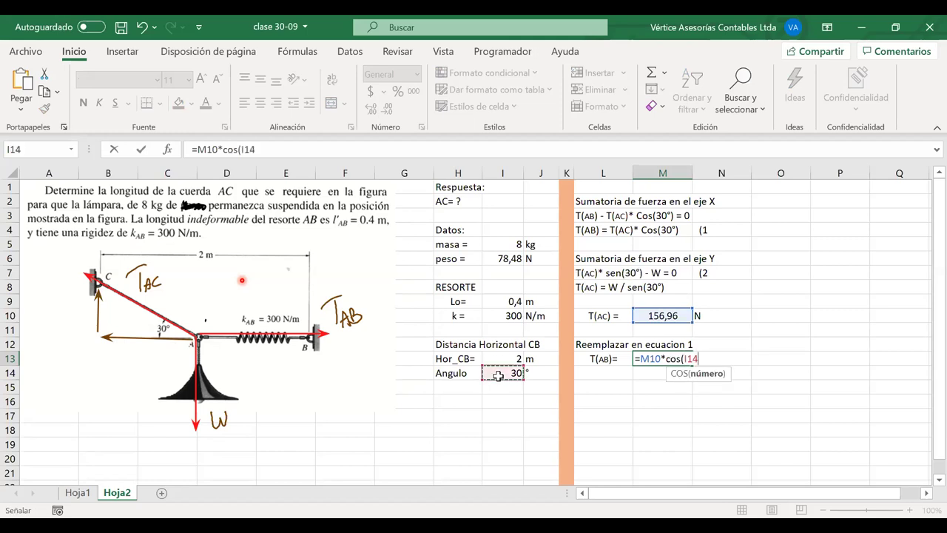
text(*pi()
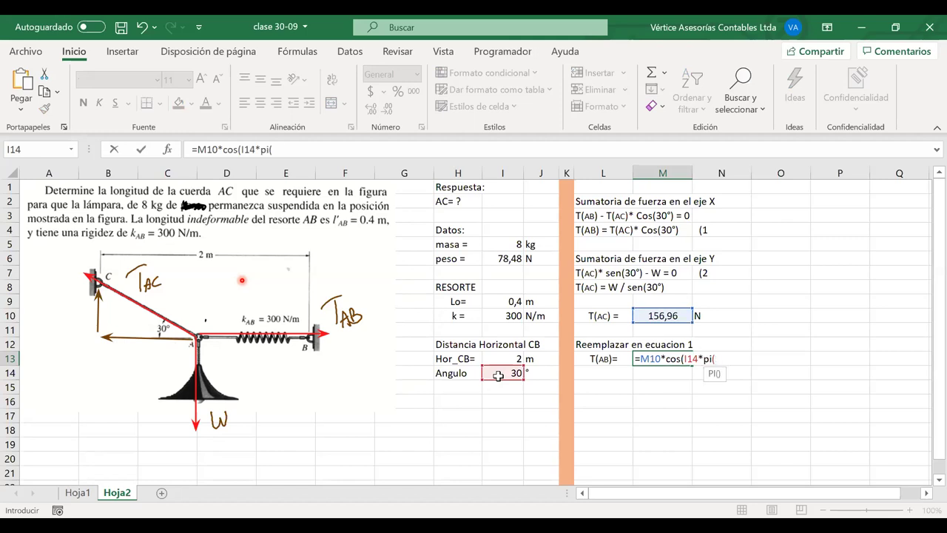
text()/18)
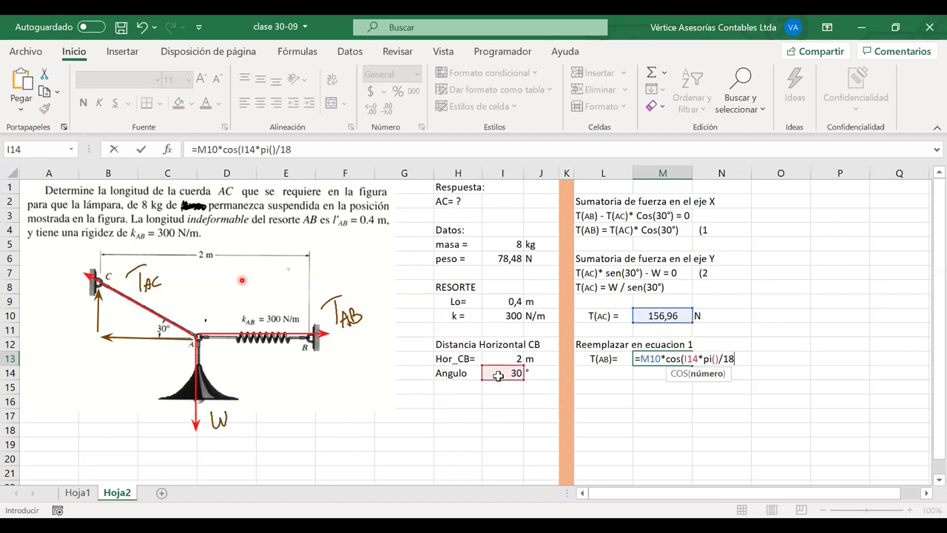
text(0))
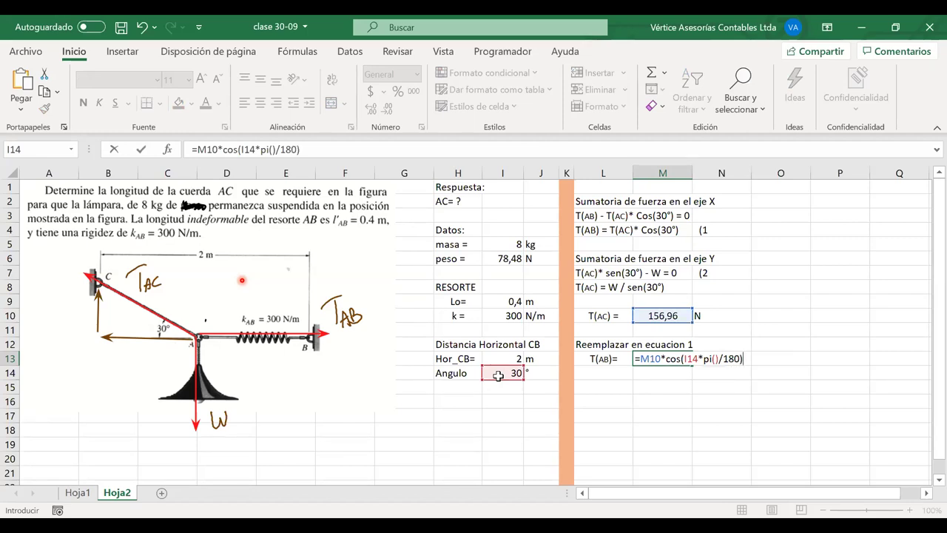
key(Return)
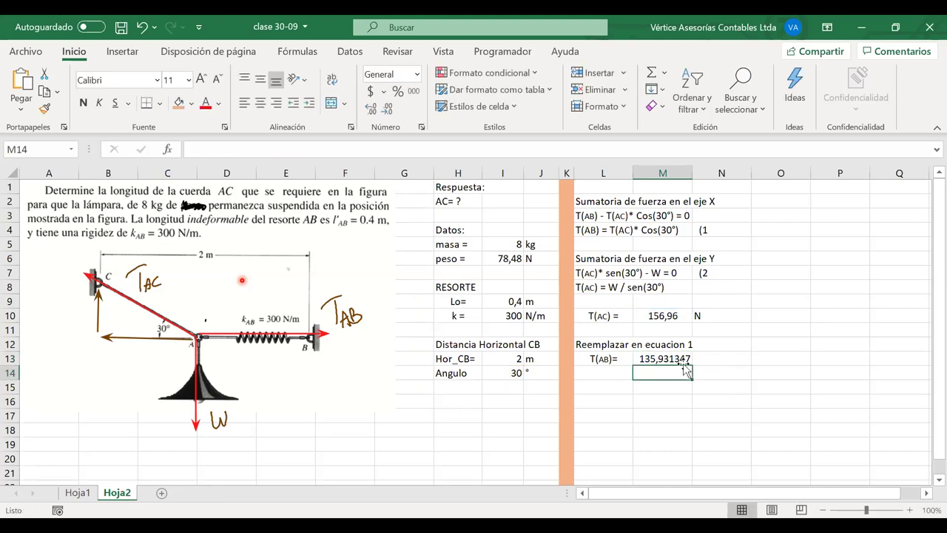
Format the T(AB) value in M13 to two decimals and centre it.
key(Up)
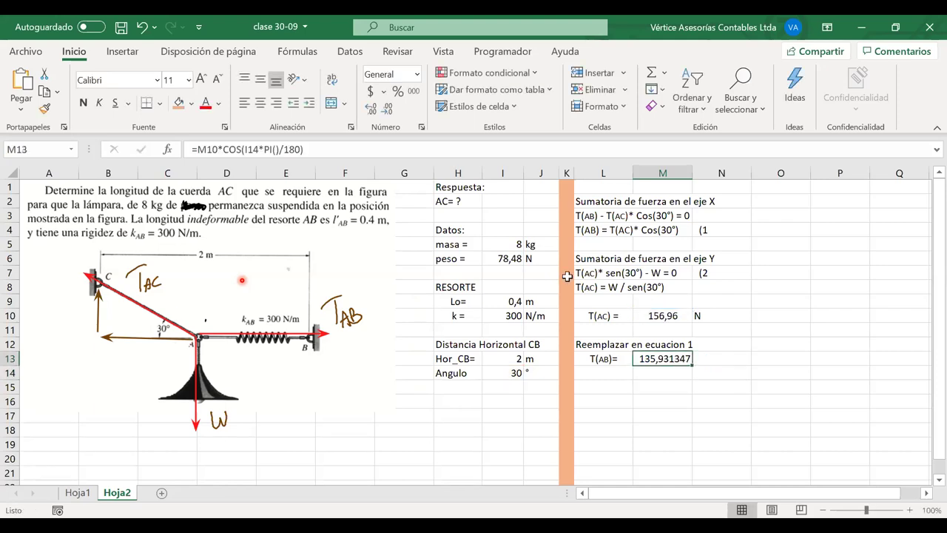
double_click(388, 108)
double_click(390, 111)
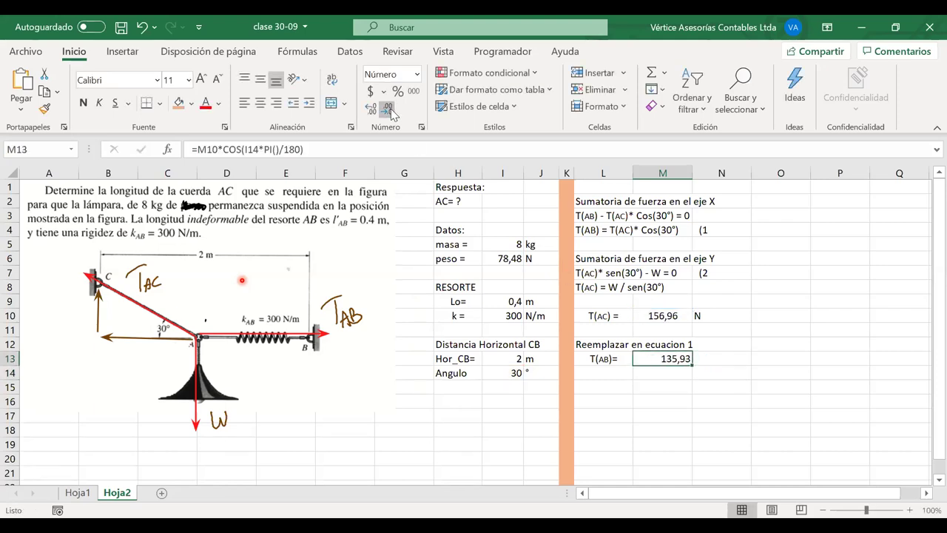
click(260, 103)
Enter the unit N for the T(AB) tension in cell N13.
click(713, 359)
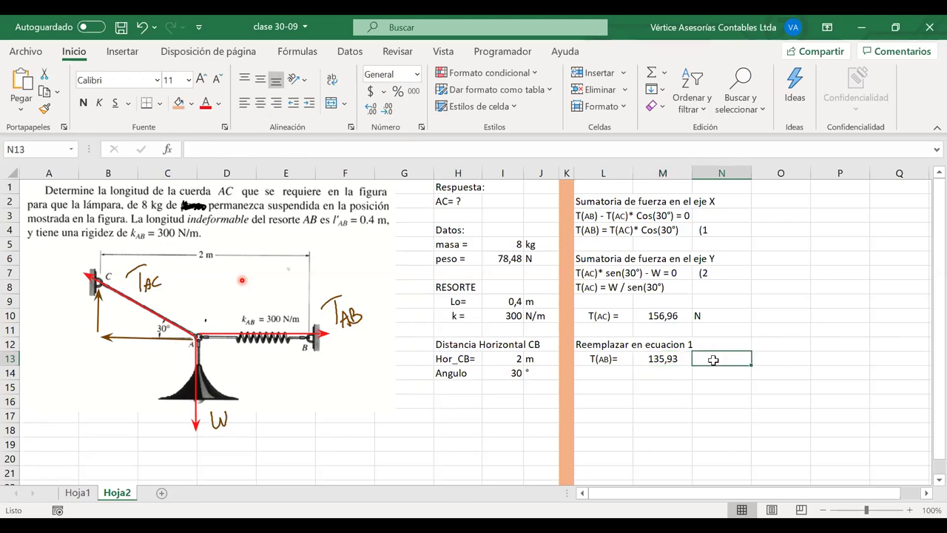
text(M)
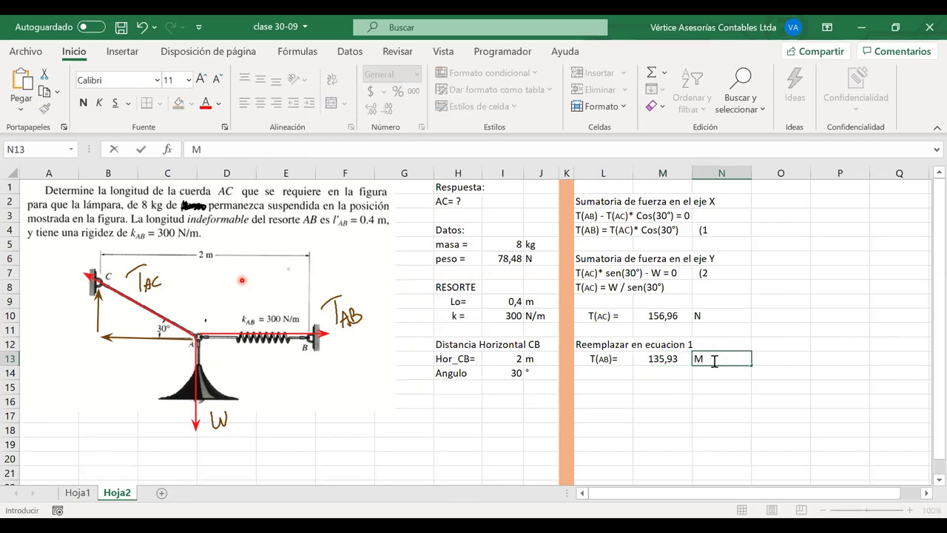
key(BackSpace)
text(N)
key(Return)
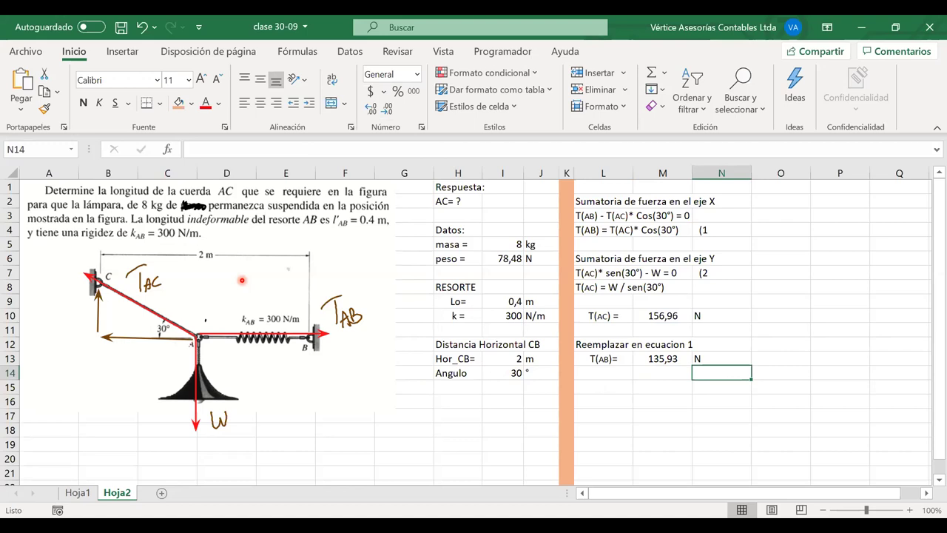
Enter the heading RESORTE in L15 and the spring force equation F=k*S beside it in M15.
click(603, 381)
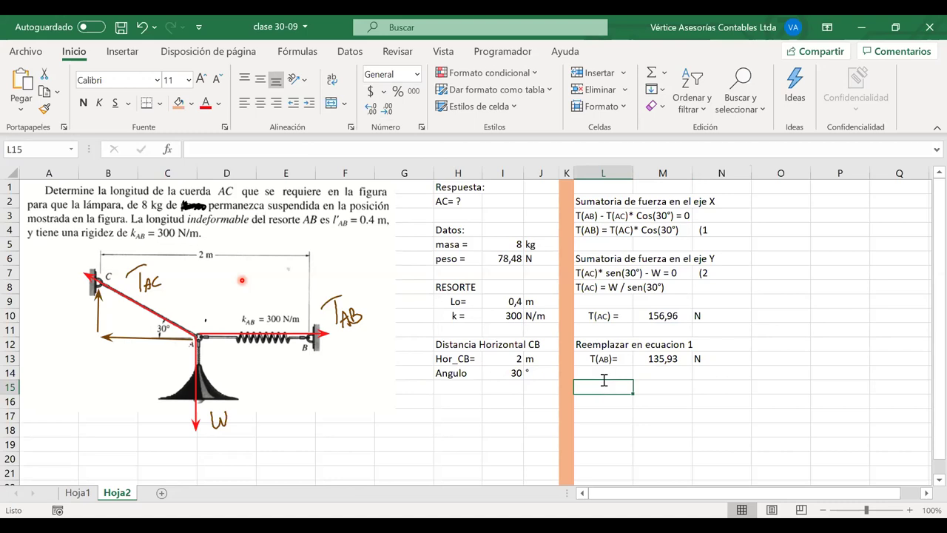
text(RESORTE)
key(Tab)
key(Down)
key(Left)
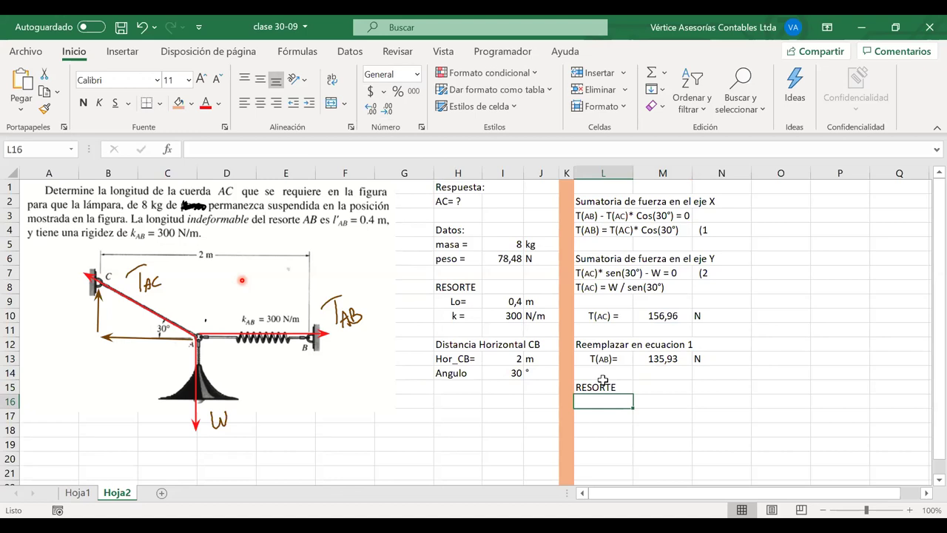
key(Up)
key(Right)
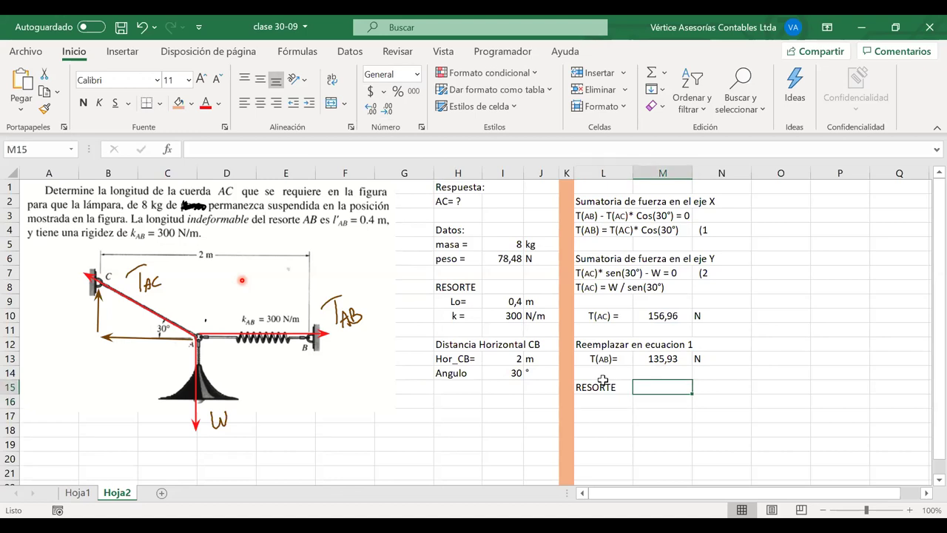
text(F)
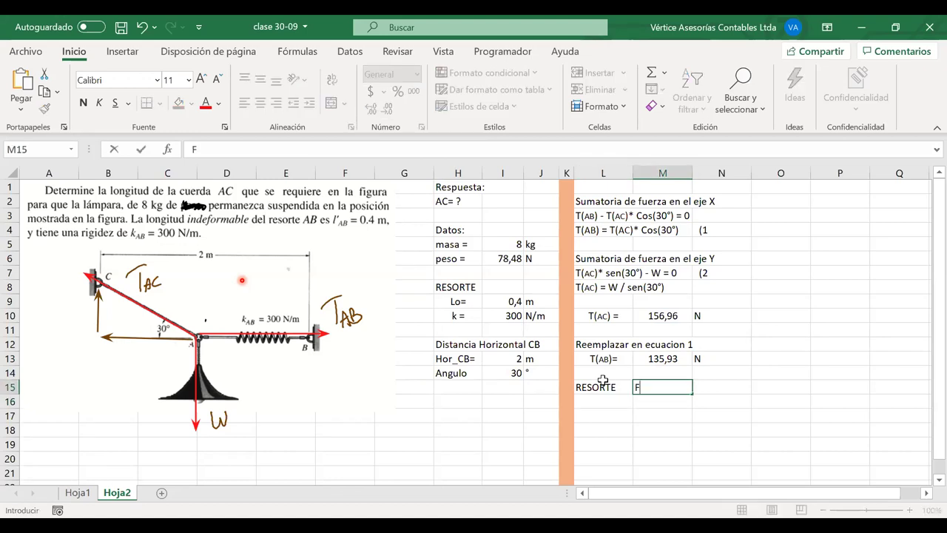
text(=k*S)
key(Return)
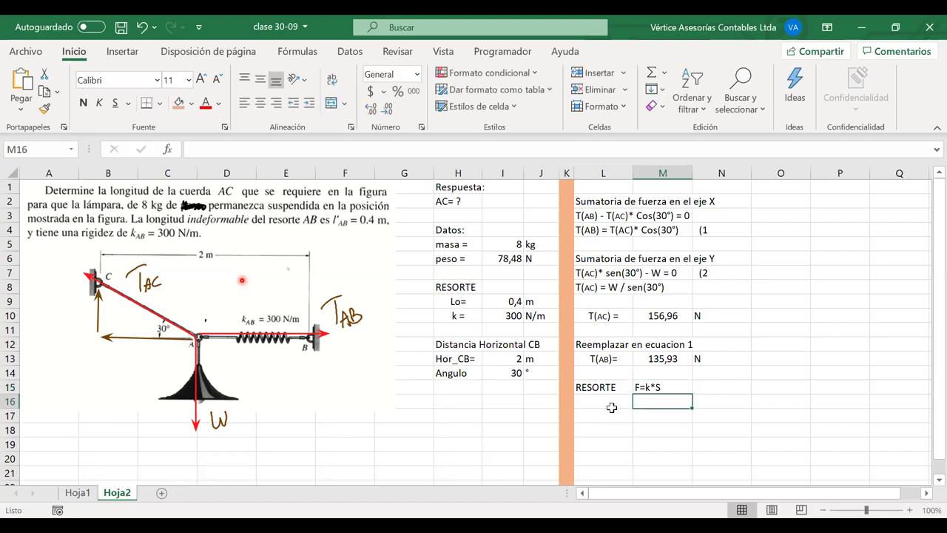
Enter the equation T(AB) = k * S in M16, with the letters AB reduced to font size 9.
text(T)
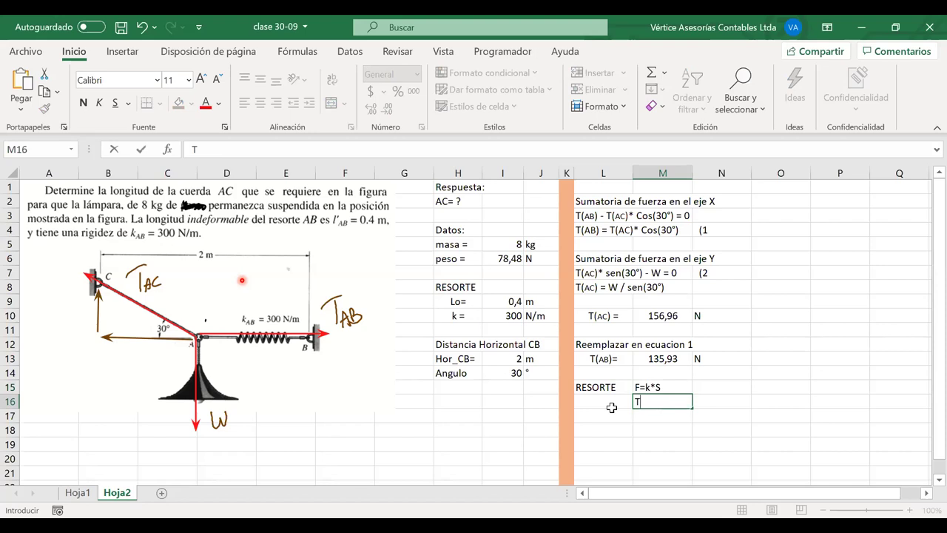
text((AB))
key(ctrl+Return)
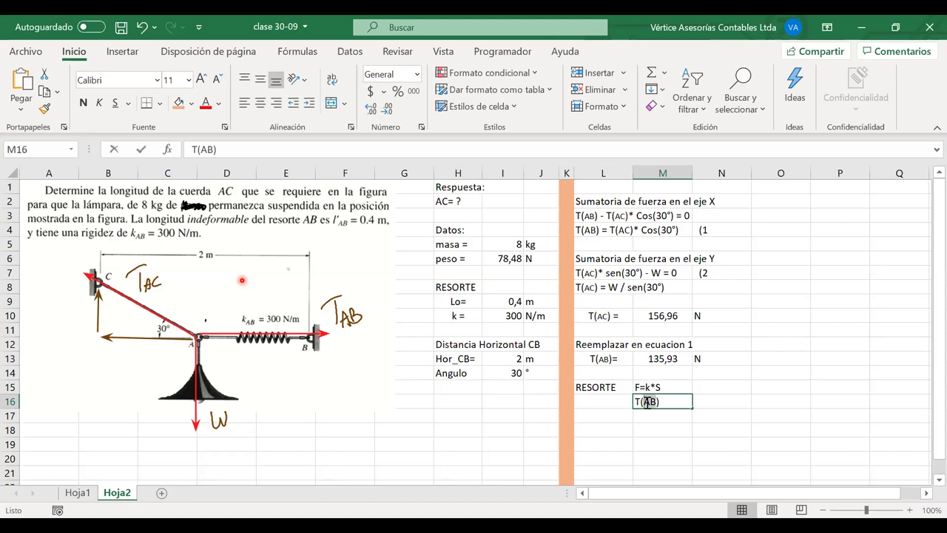
drag(646, 401, 657, 400)
key(ctrl+shift+less)
key(ctrl+shift+less)
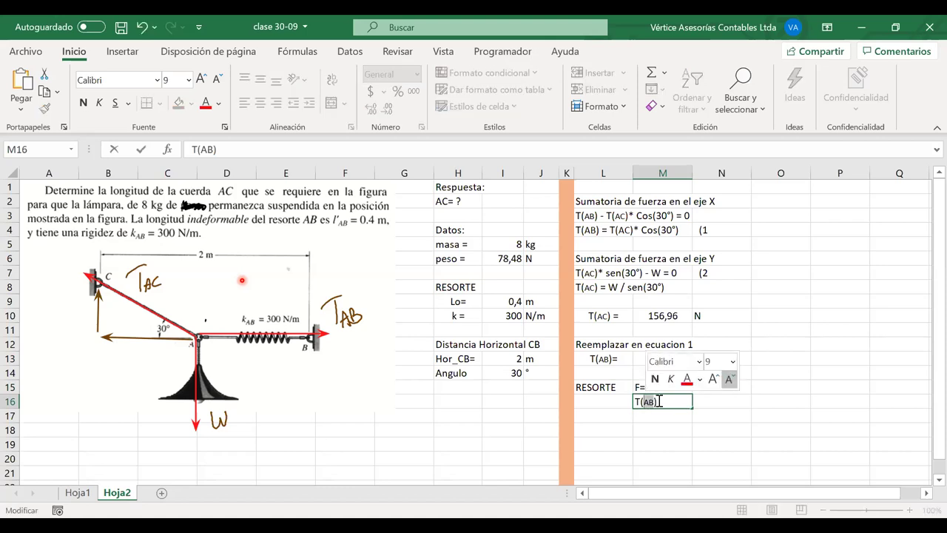
key(End)
text(=)
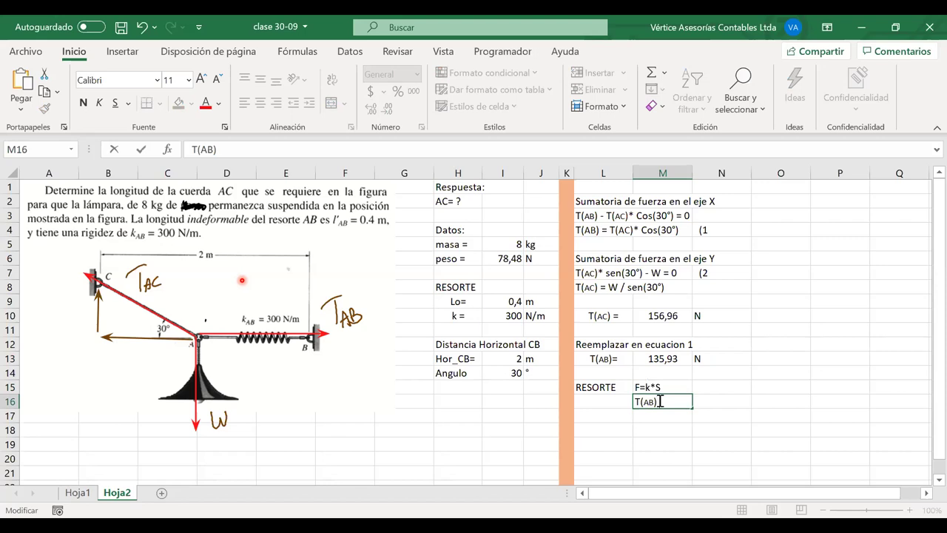
text( k * S)
click(732, 387)
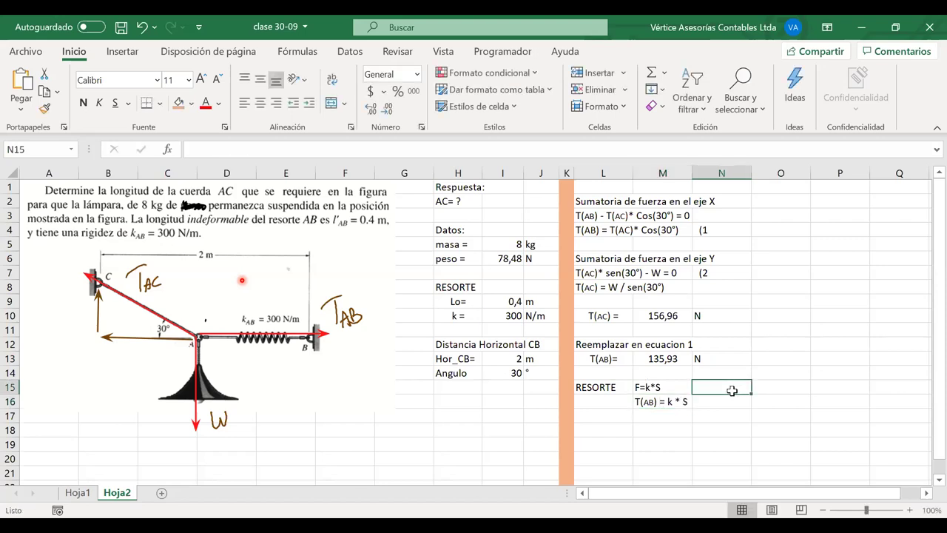
Enter the label "S =" in cell L17 and centre it.
click(625, 415)
text(S)
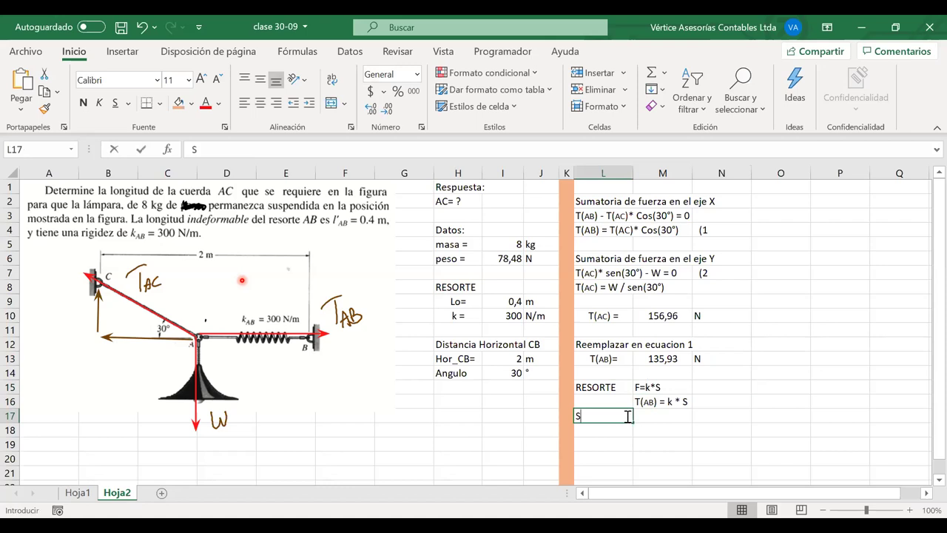
text( =)
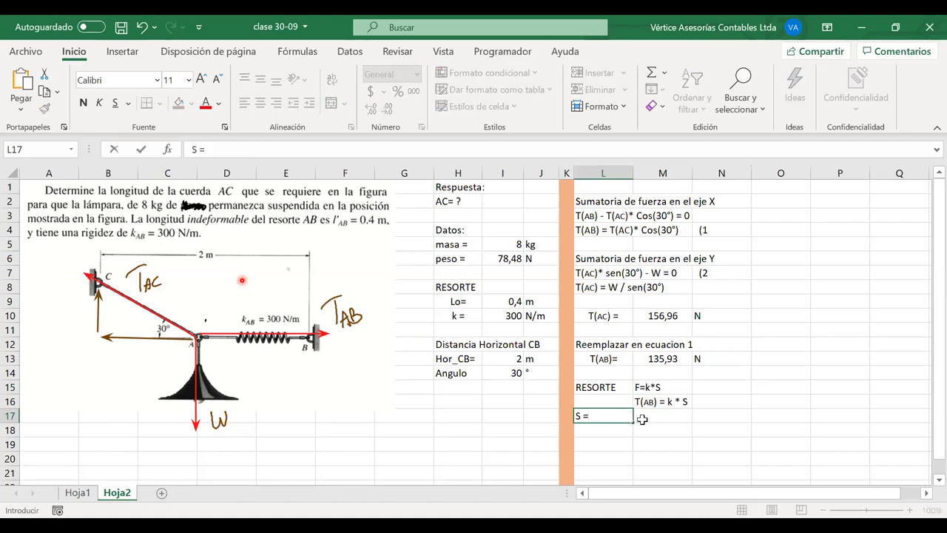
key(ctrl+Return)
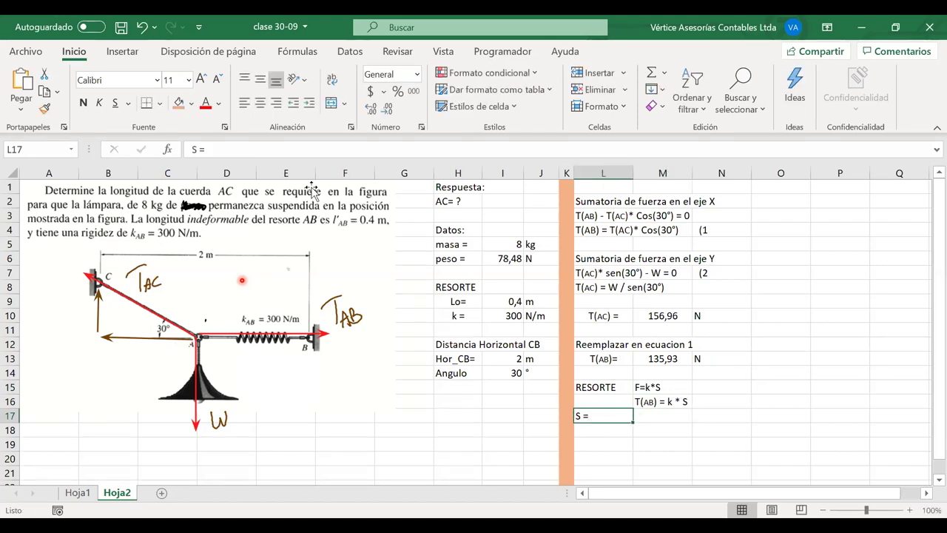
click(259, 103)
Calculate the spring stretch S in M17 by dividing the T(AB) tension by the stiffness k, =M13/I10.
click(655, 417)
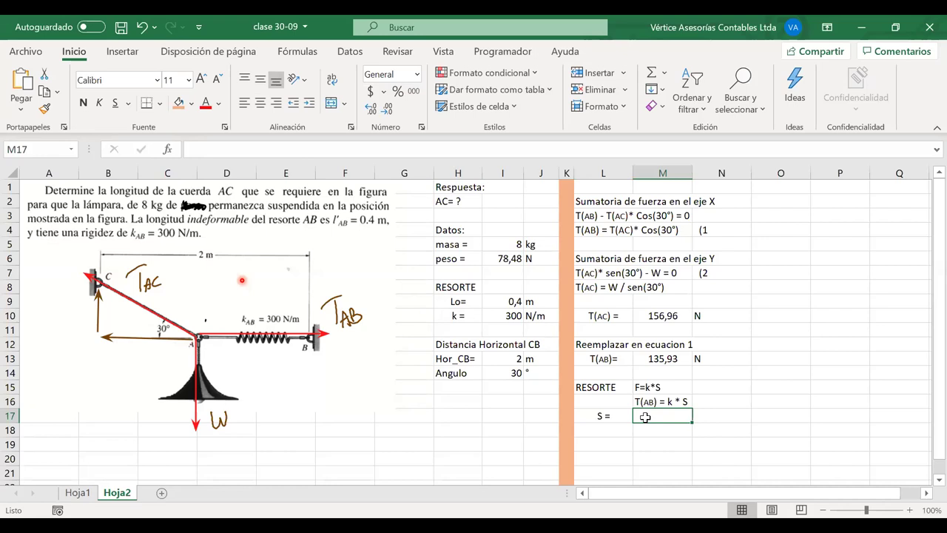
text(=)
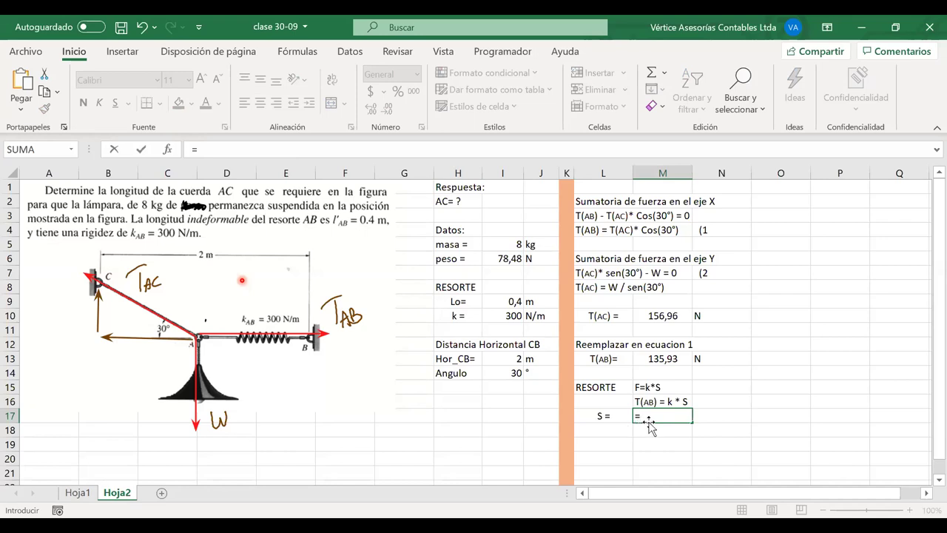
click(663, 358)
text(/)
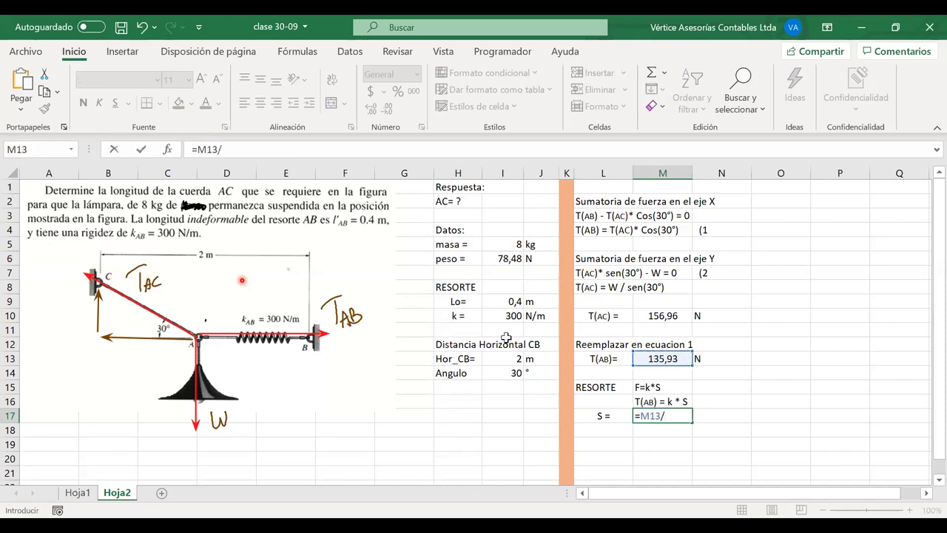
click(494, 315)
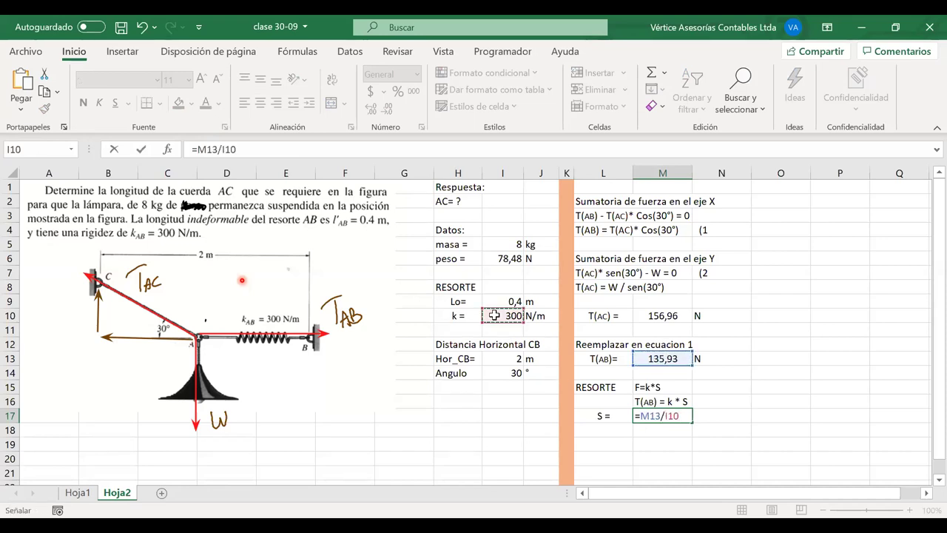
key(Return)
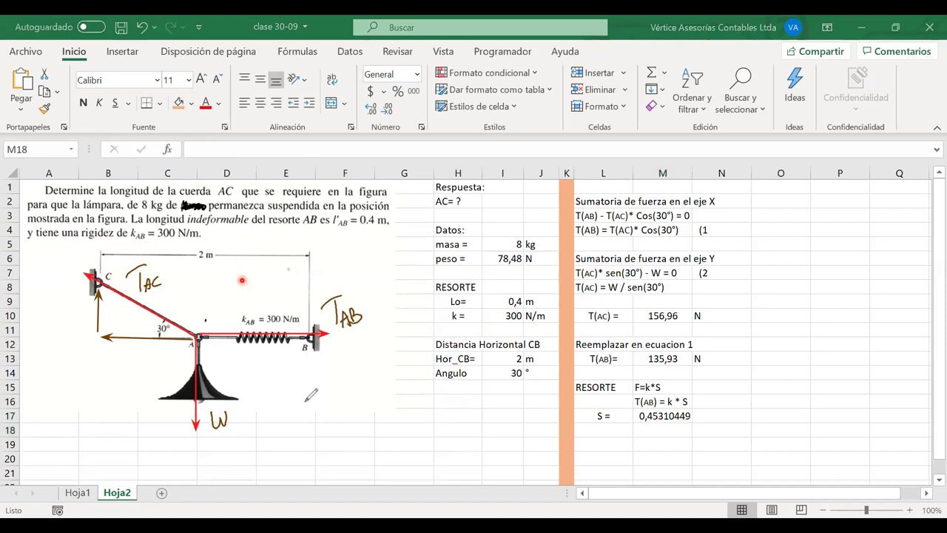
Handwrite the spring equation TAB = k·S and its rearrangement S = TAB/k below the figure.
mouse_move(309, 394)
mouse_down()
mouse_move(309, 418)
mouse_move(327, 393)
mouse_move(337, 420)
mouse_move(423, 404)
mouse_up()
click(415, 395)
drag(440, 370, 427, 401)
mouse_move(361, 440)
mouse_down()
mouse_move(341, 464)
mouse_move(382, 445)
mouse_up()
drag(374, 453, 415, 418)
mouse_move(405, 420)
mouse_down()
mouse_move(409, 441)
mouse_move(429, 429)
mouse_move(433, 442)
mouse_up()
mouse_move(440, 427)
mouse_down()
mouse_move(432, 442)
mouse_move(446, 440)
mouse_move(426, 469)
mouse_move(441, 466)
mouse_up()
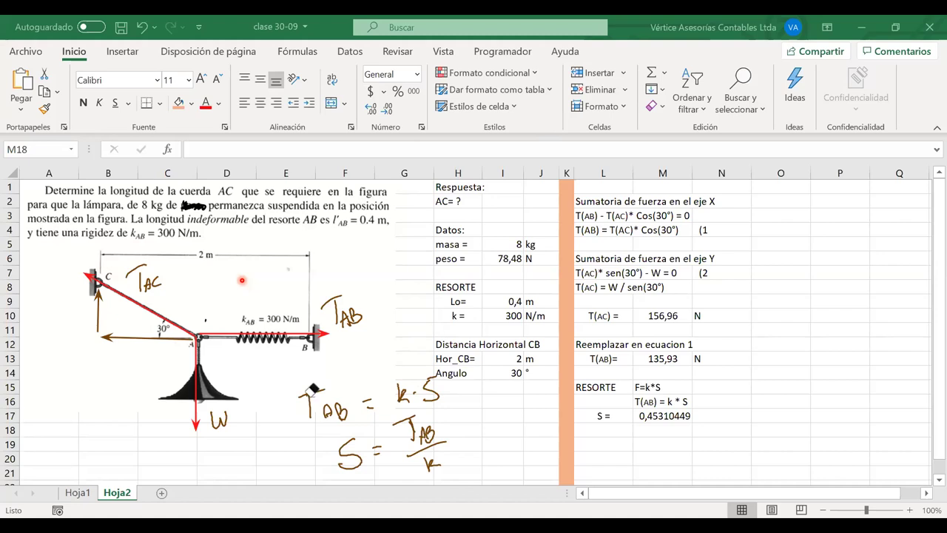
Erase the handwritten TAB = k·S and move the handwritten S = TAB/k up into its place.
drag(314, 388, 431, 391)
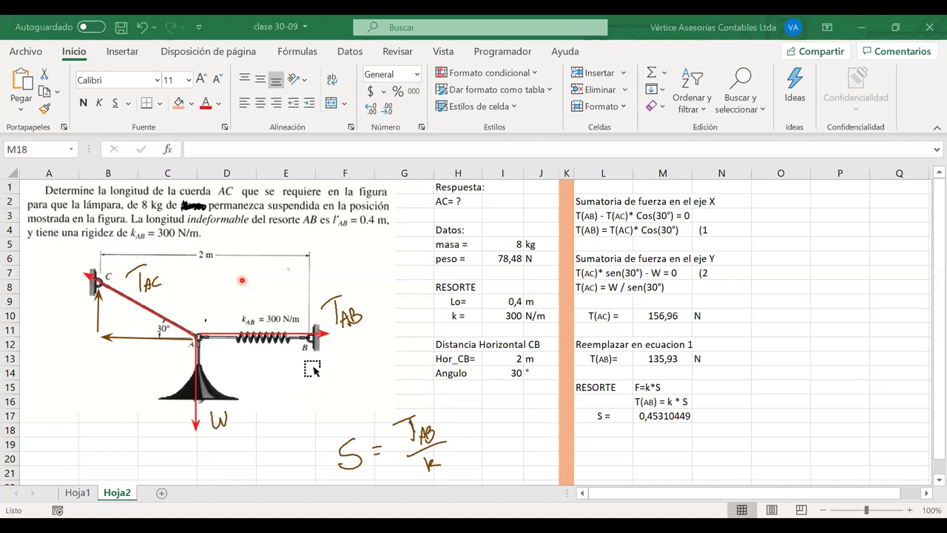
drag(327, 392, 452, 475)
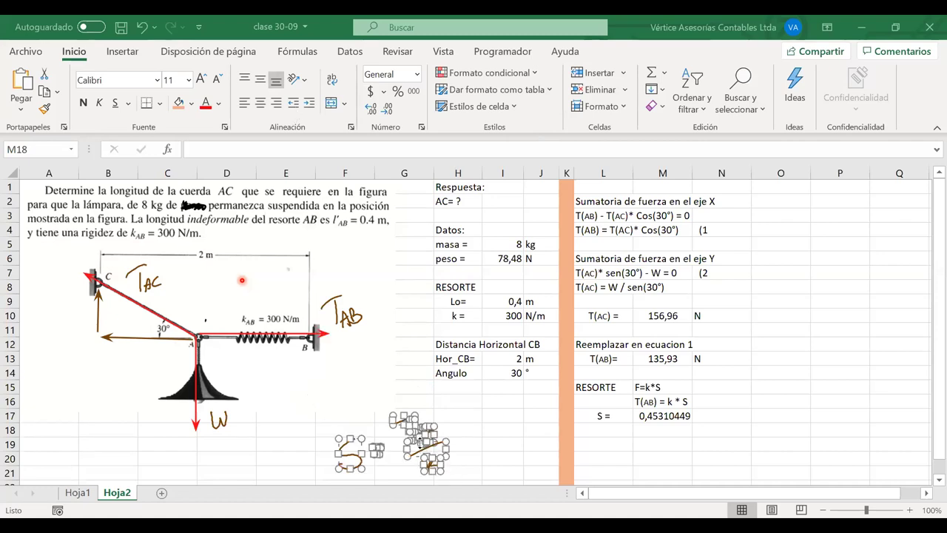
mouse_move(418, 443)
mouse_down()
mouse_move(391, 404)
mouse_move(407, 440)
mouse_up()
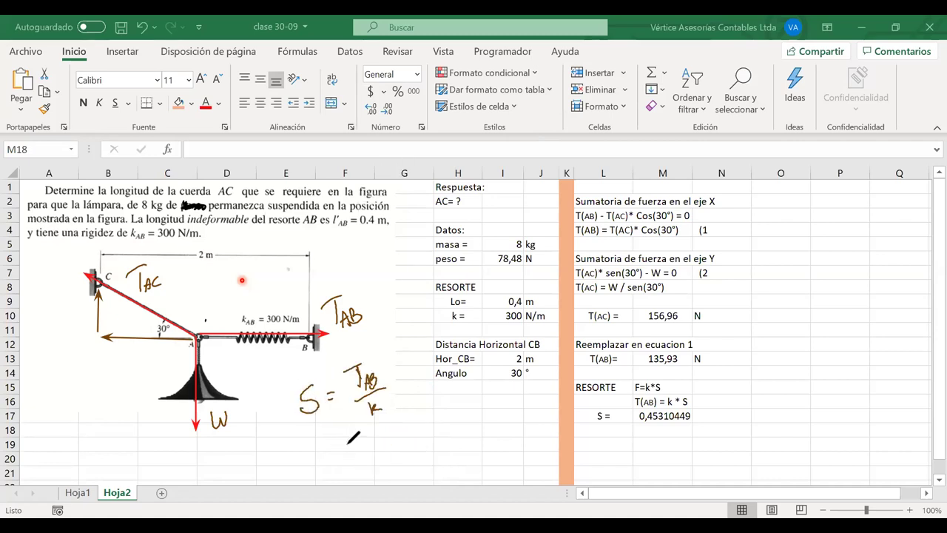
Handwrite the substituted equation S = 135 N / 300 N/m below S = TAB/k.
mouse_move(351, 438)
mouse_down()
mouse_move(341, 464)
mouse_move(378, 446)
mouse_up()
mouse_move(372, 453)
mouse_down()
mouse_move(432, 446)
mouse_move(464, 423)
mouse_up()
drag(409, 460, 462, 451)
mouse_move(411, 470)
mouse_down()
mouse_move(423, 482)
mouse_move(411, 493)
mouse_up()
mouse_move(436, 472)
mouse_down()
mouse_move(465, 463)
mouse_move(486, 494)
mouse_up()
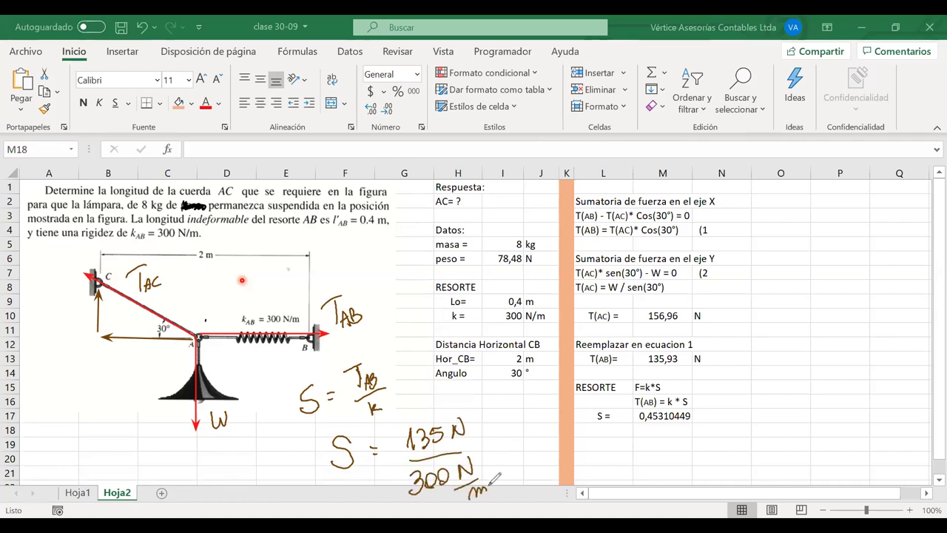
Strike out both N units, handwrite m beside the S result, and erase all the handwritten spring notes.
drag(472, 417, 458, 438)
drag(478, 440, 466, 475)
mouse_move(701, 422)
mouse_down()
mouse_move(710, 408)
mouse_move(719, 423)
mouse_up()
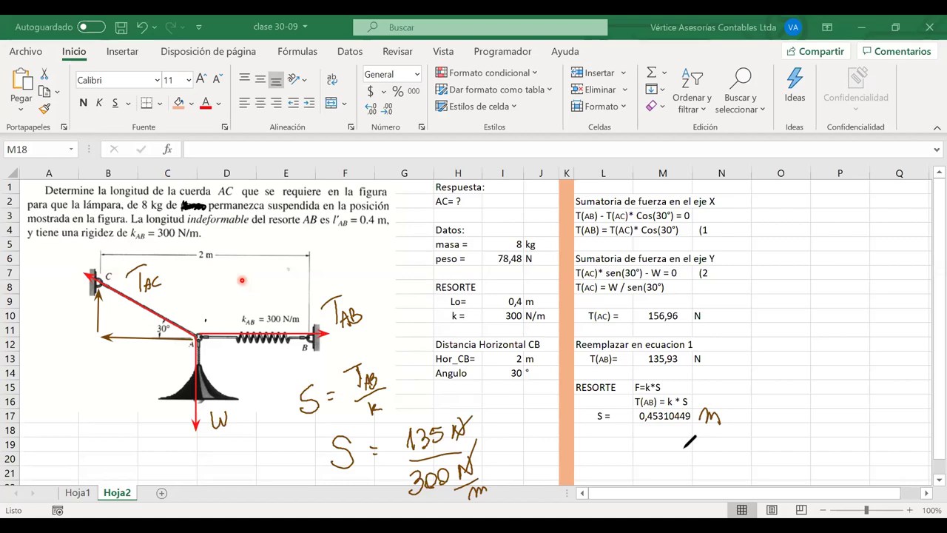
drag(315, 364, 363, 467)
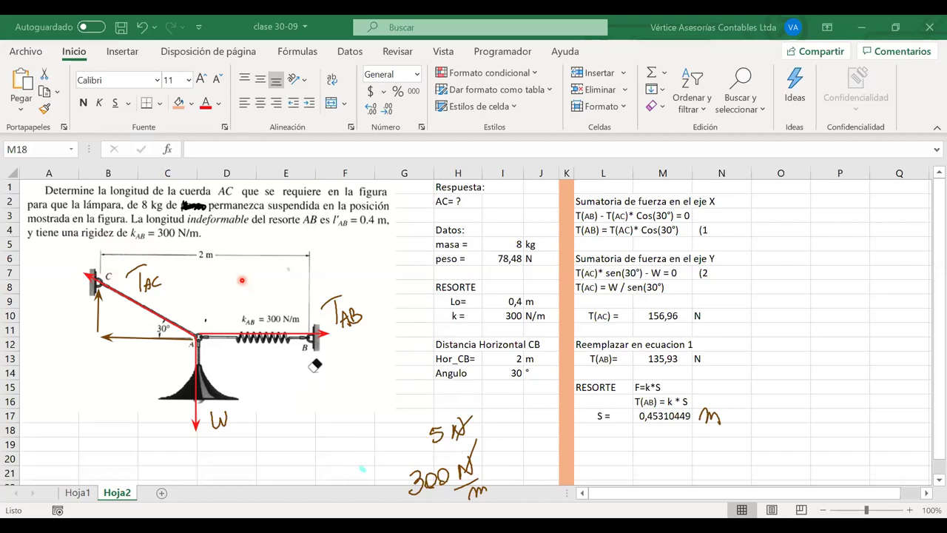
mouse_move(315, 364)
mouse_down()
mouse_move(458, 481)
mouse_move(710, 414)
mouse_move(717, 210)
mouse_up()
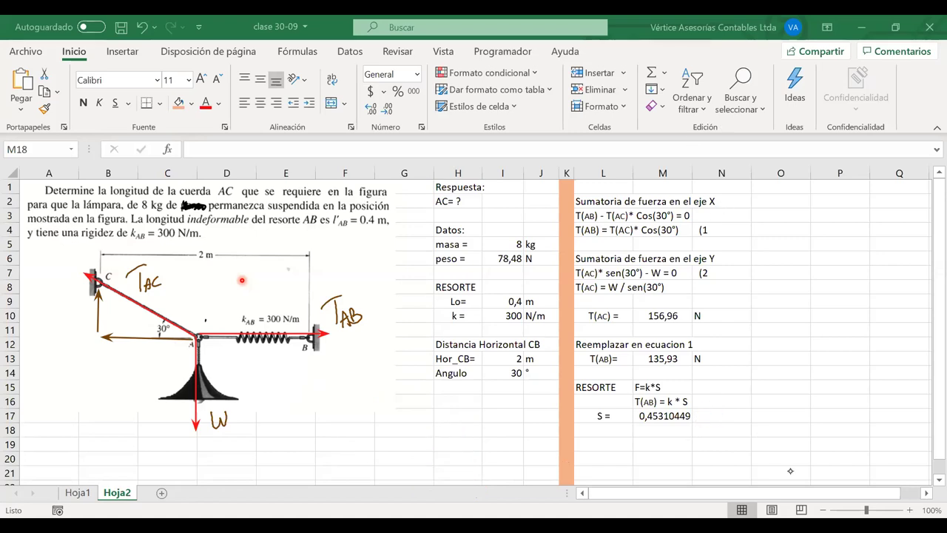
Enter the unit m for the spring stretch in cell N17.
click(696, 417)
text(m)
key(Return)
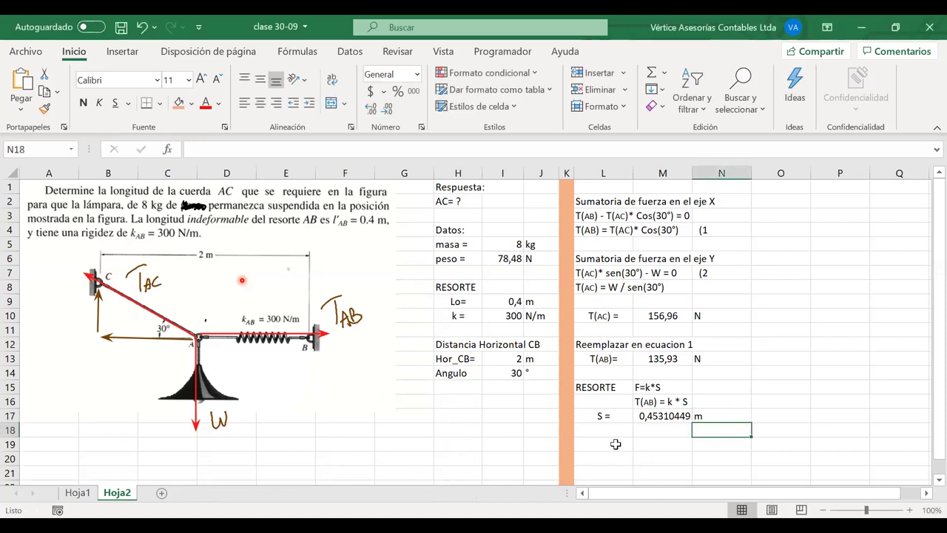
Enter the final spring length equation Lf = Lo + S in cell L18.
click(609, 430)
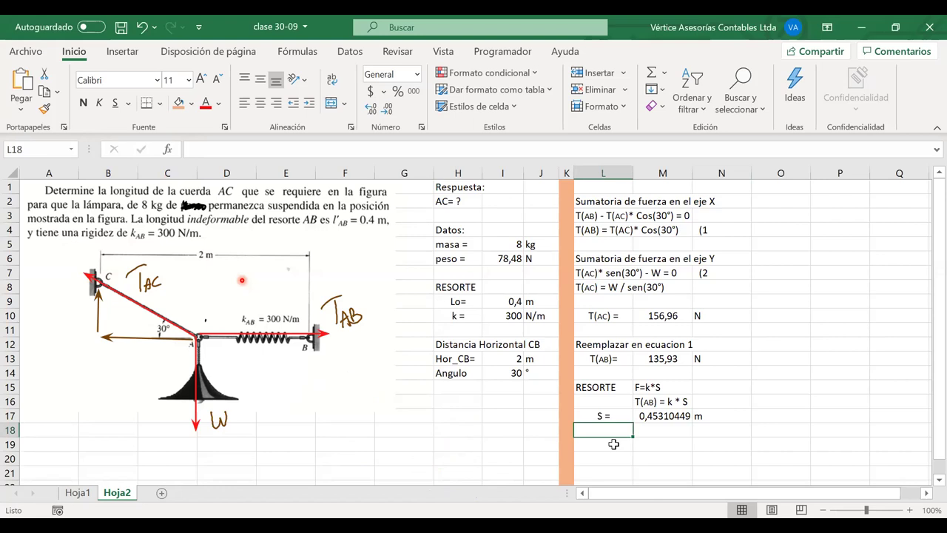
text(L)
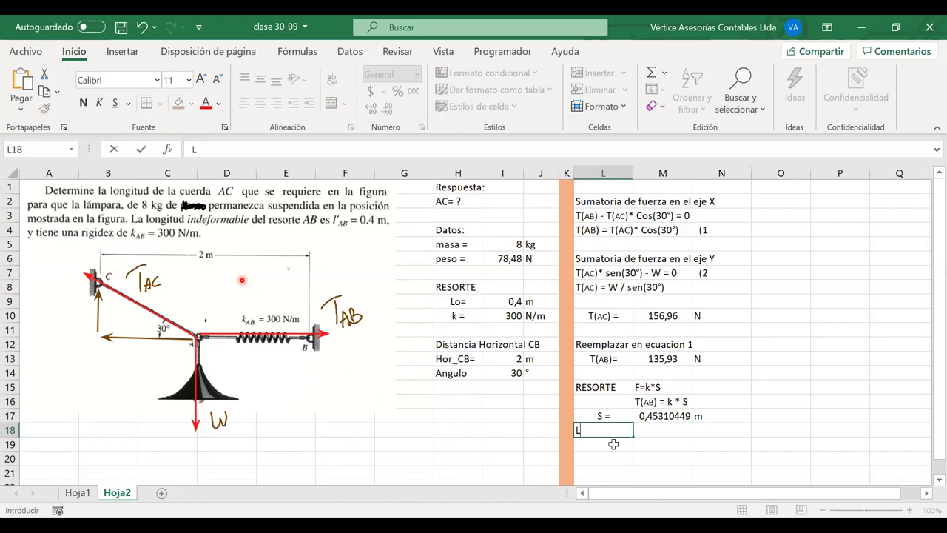
text(f = Lo +)
text(S)
key(Return)
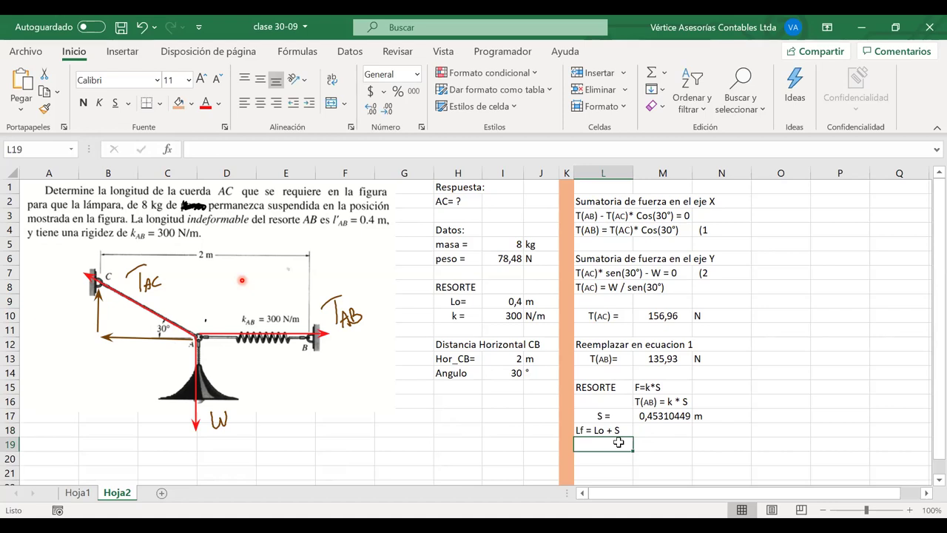
Enter the label "Lf =" in cell L19 and centre it.
text(Lf = Lo + S)
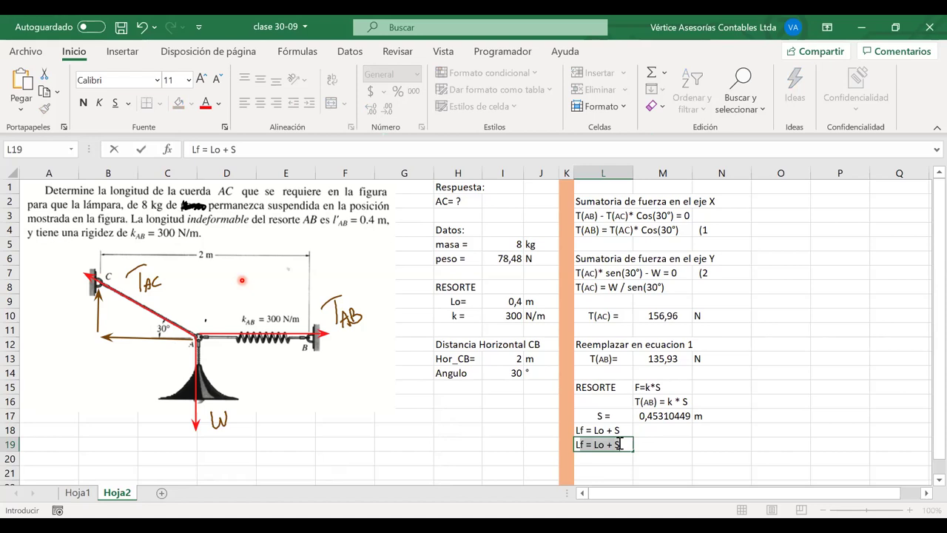
key(shift+Right)
key(shift+Right)
key(Delete)
click(647, 444)
click(612, 443)
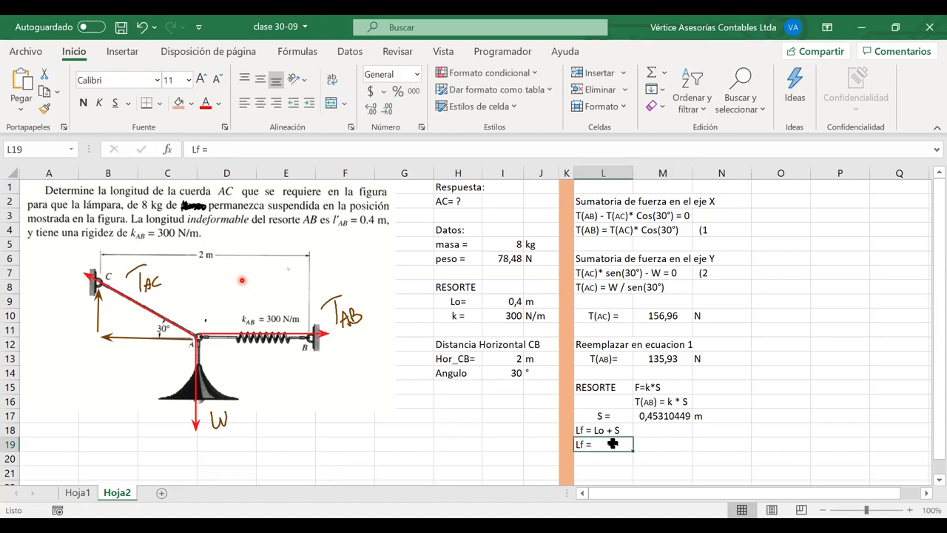
click(264, 108)
Calculate the final spring length in M19 by adding Lo and S, =I9+M17.
drag(652, 453, 653, 447)
click(653, 447)
text(=)
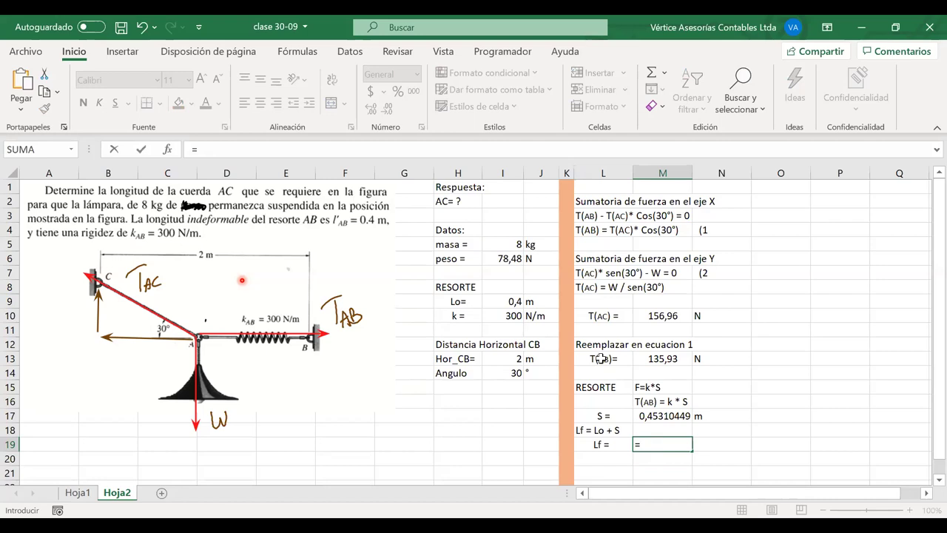
click(500, 303)
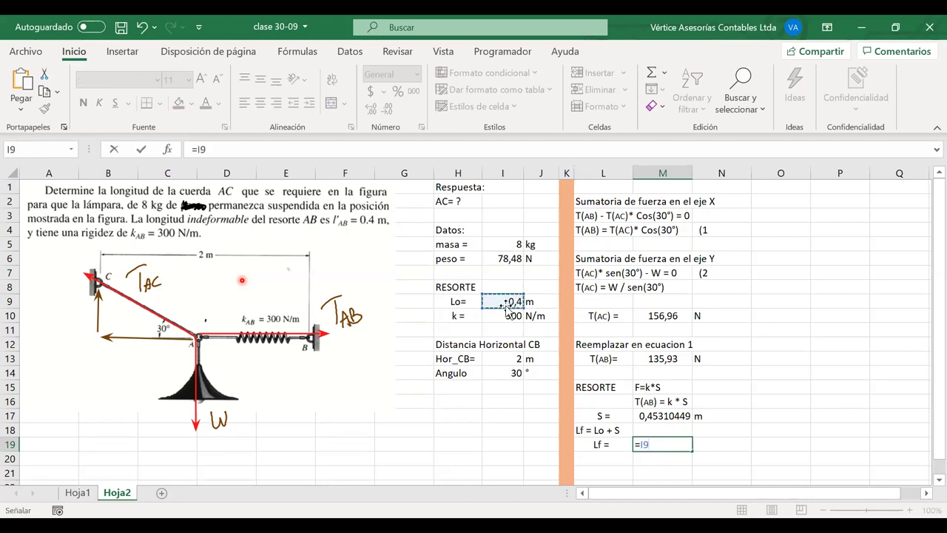
text(+)
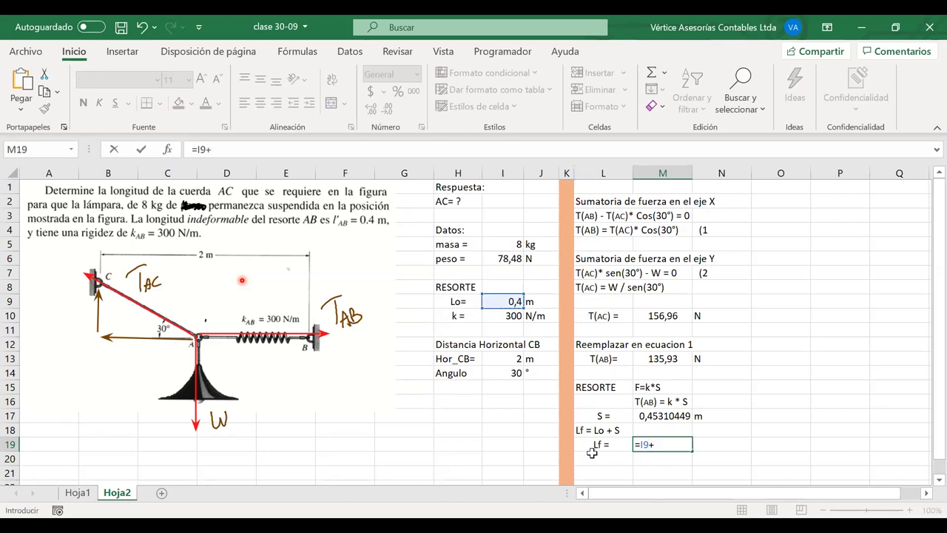
click(668, 417)
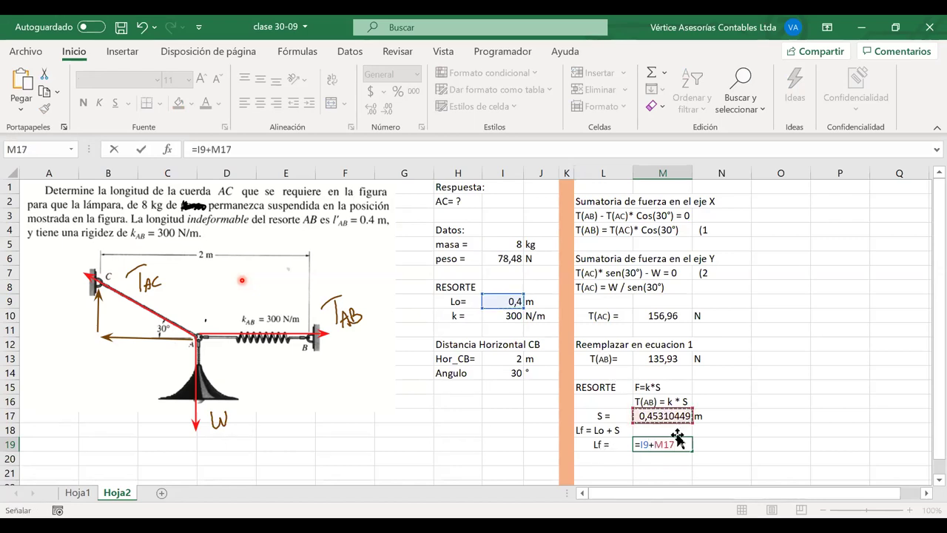
key(Return)
Enter the unit m for the final spring length in cell N19.
click(700, 444)
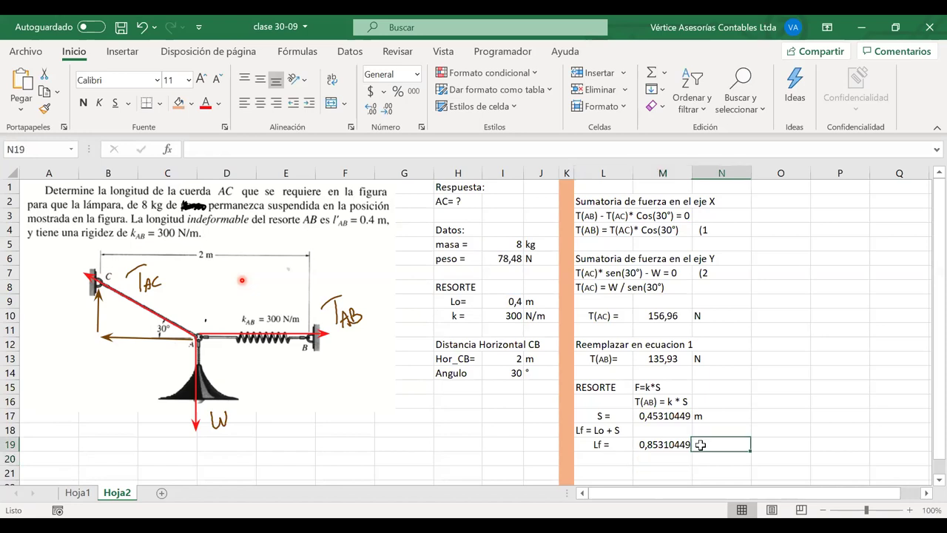
text(m)
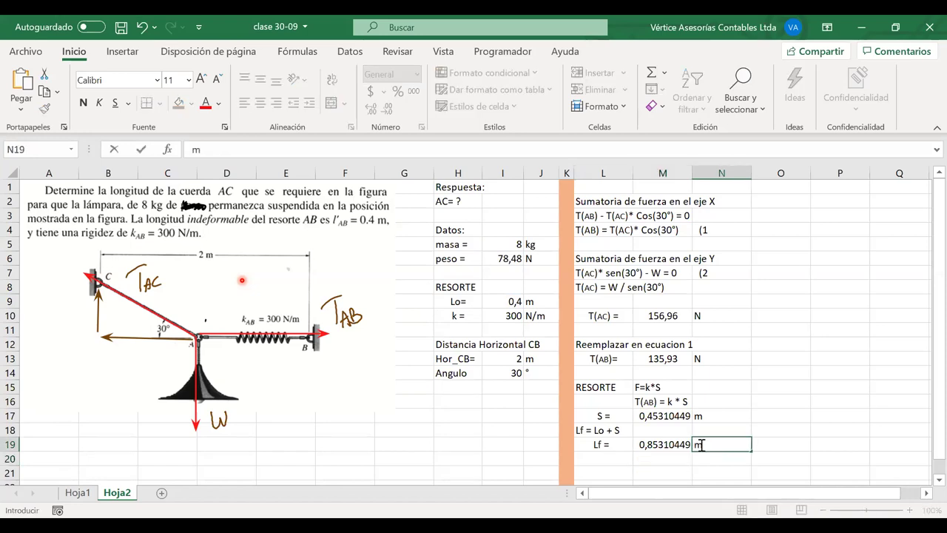
click(742, 406)
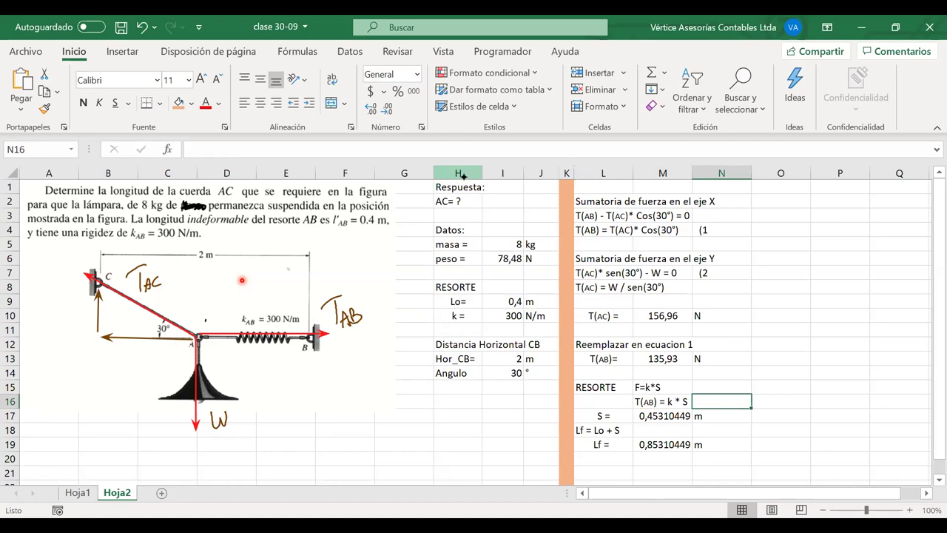
Handwrite the final spring length 0,853 in black ink below the spring in the figure.
mouse_move(240, 356)
mouse_down()
mouse_move(243, 372)
mouse_move(248, 350)
mouse_move(251, 375)
mouse_move(265, 365)
mouse_up()
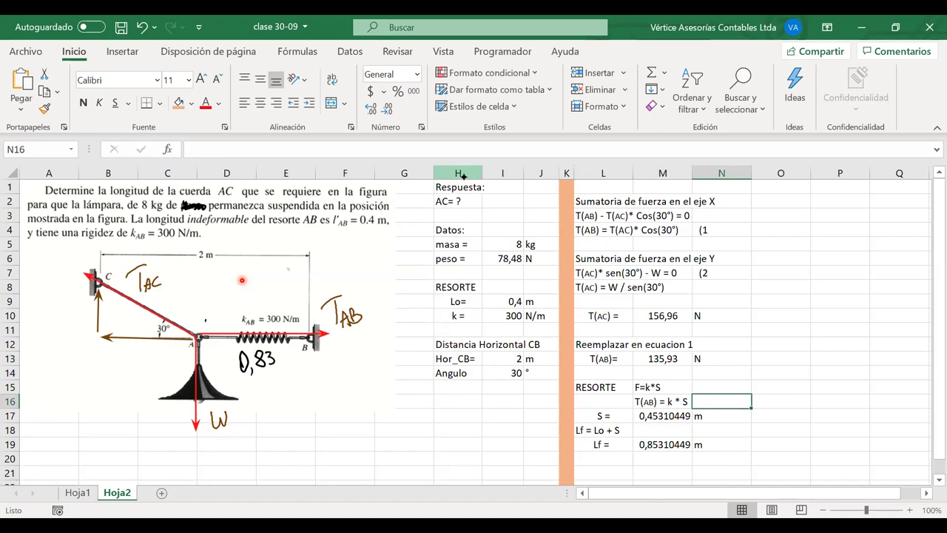
key(ctrl+z)
mouse_move(265, 350)
mouse_down()
mouse_move(274, 346)
mouse_move(266, 366)
mouse_move(277, 366)
mouse_up()
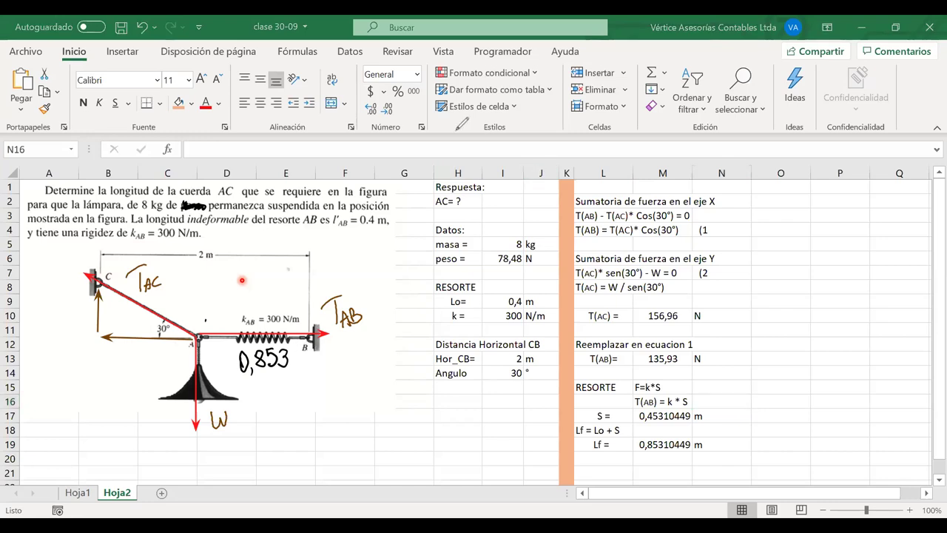
Draw green vertical reference lines below supports C and B and join them with a horizontal dimension line.
drag(305, 341, 305, 383)
drag(307, 343, 304, 399)
drag(96, 341, 97, 399)
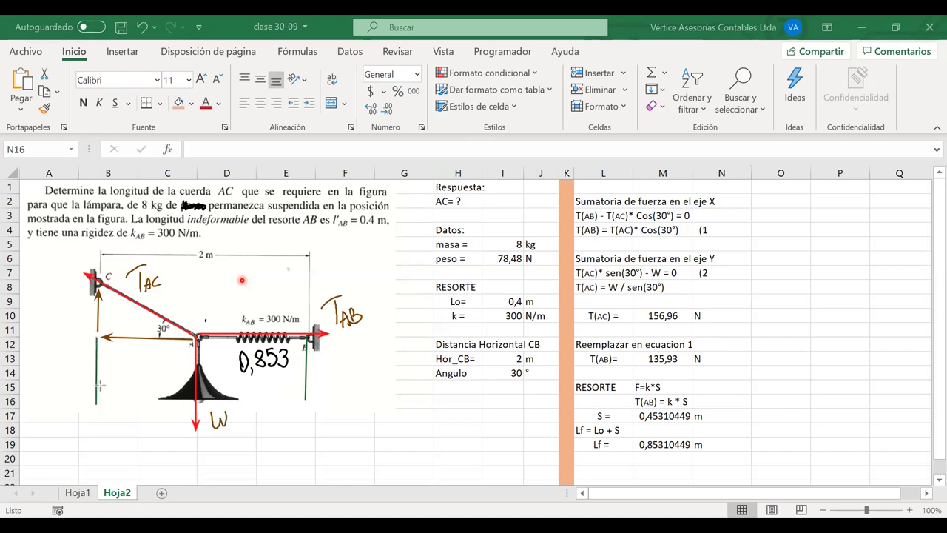
drag(96, 376, 262, 372)
key(ctrl+z)
drag(96, 377, 304, 377)
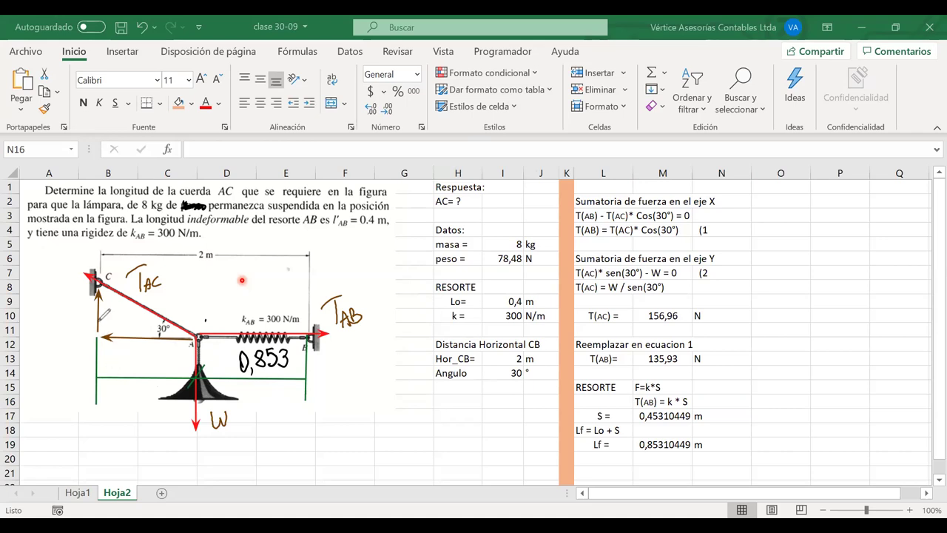
Annotate the cable triangle in green with the right angle, 60, AC in place of TAC, and h = 2 - Lf for the base.
drag(110, 320, 111, 331)
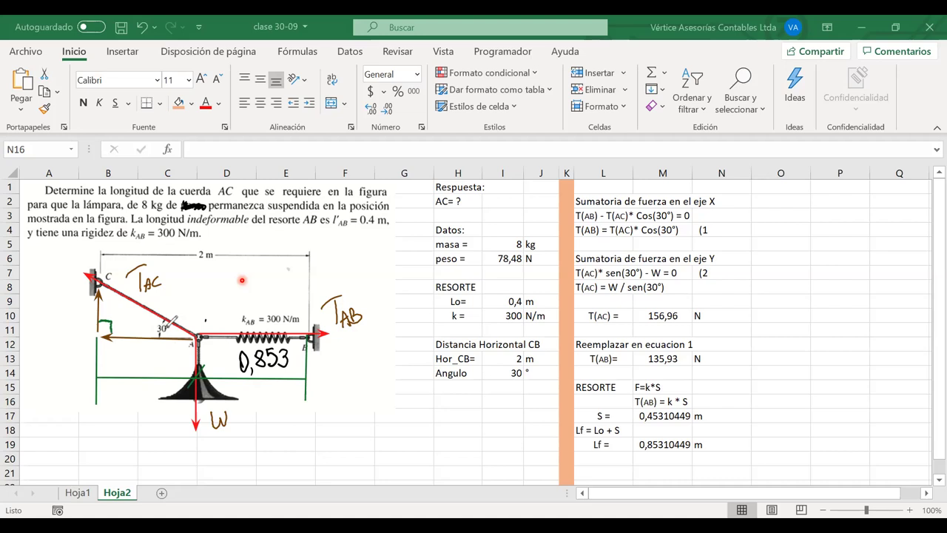
drag(110, 296, 111, 329)
mouse_move(147, 263)
mouse_down()
mouse_move(151, 283)
mouse_move(138, 294)
mouse_move(148, 293)
mouse_move(141, 284)
mouse_move(161, 294)
mouse_up()
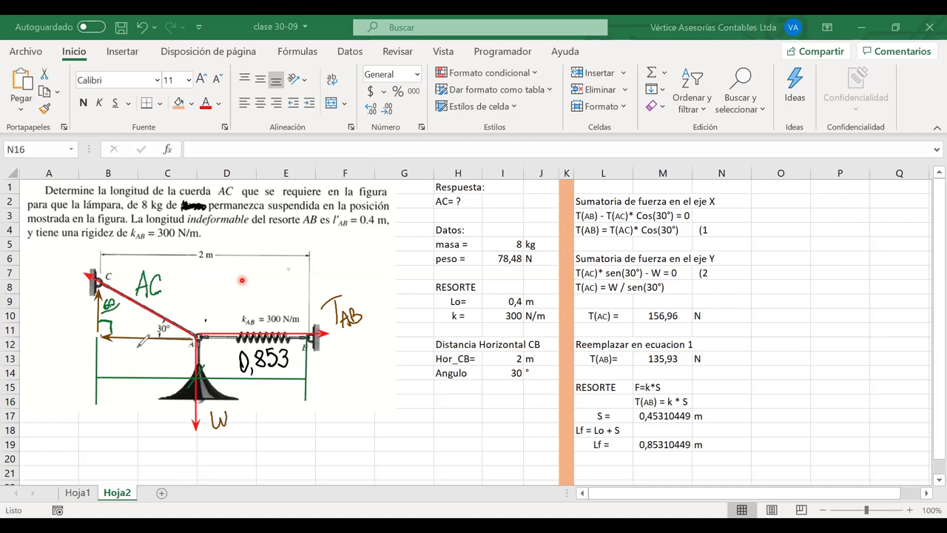
mouse_move(139, 352)
mouse_down()
mouse_move(139, 364)
mouse_move(151, 364)
mouse_move(116, 403)
mouse_move(125, 389)
mouse_move(159, 397)
mouse_up()
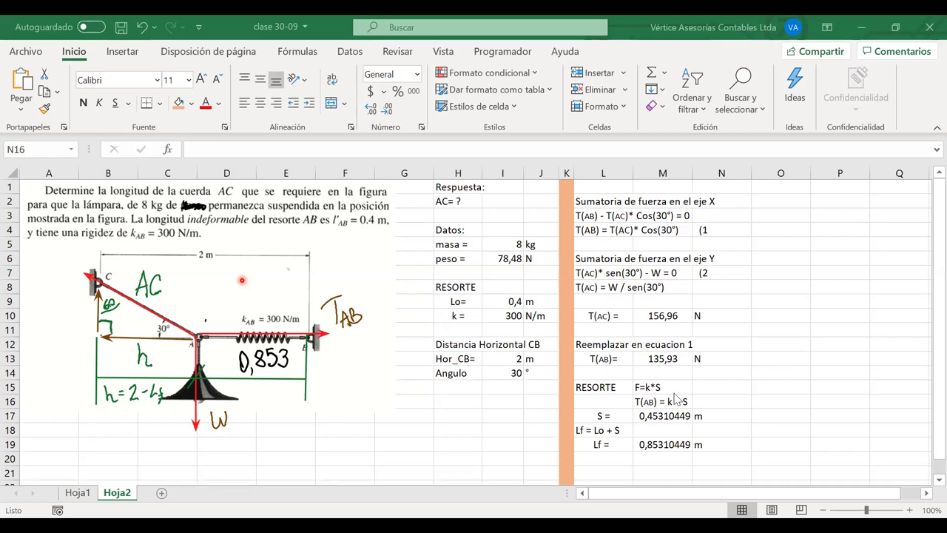
key(Left)
key(Down)
key(Down)
key(Down)
key(Down)
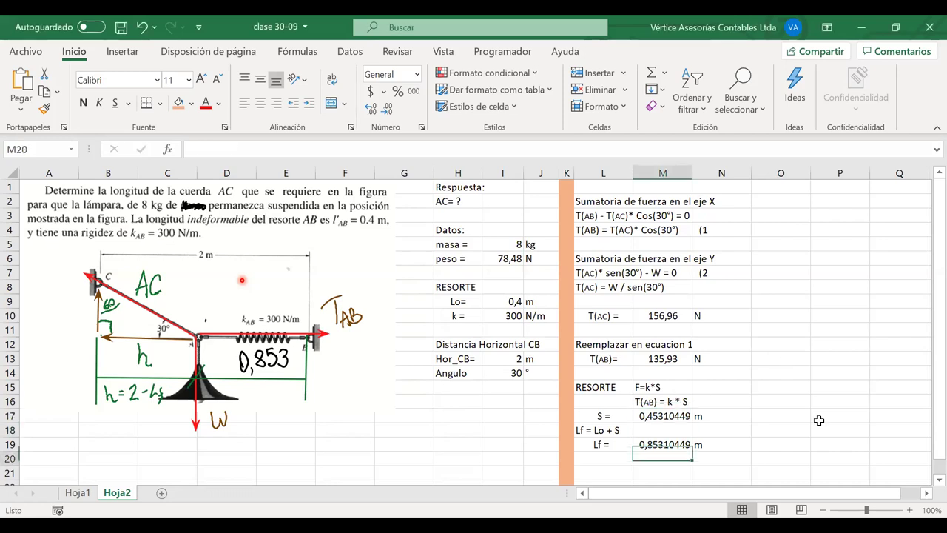
key(Right)
key(Right)
key(Right)
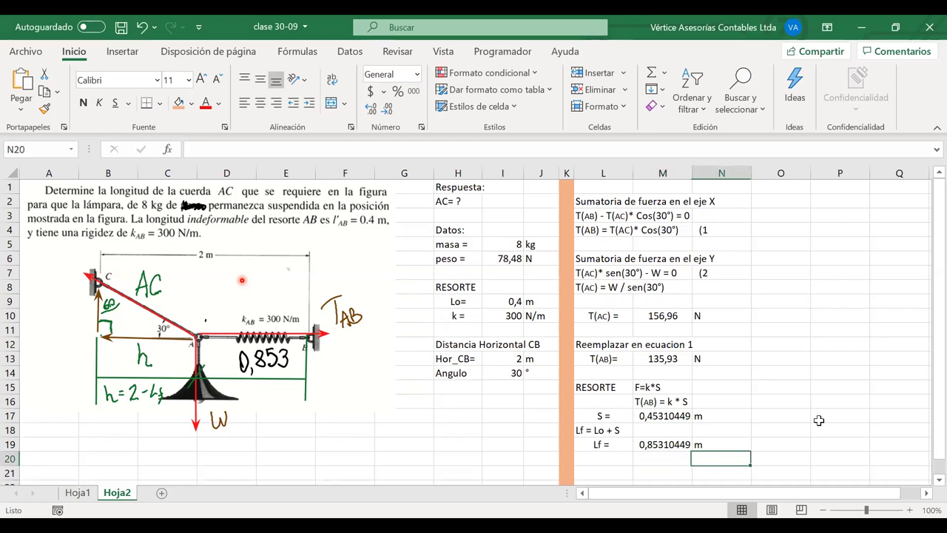
Enter the label "h =" in cell O15 and narrow column O to fit it.
key(Up)
key(Up)
key(Up)
key(Up)
key(Up)
key(Up)
key(Up)
key(Left)
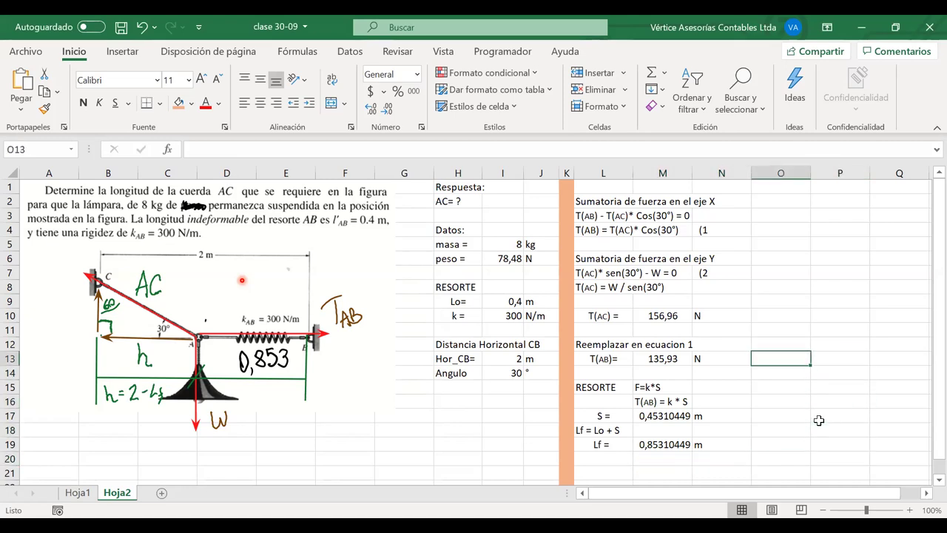
click(775, 386)
text(h =)
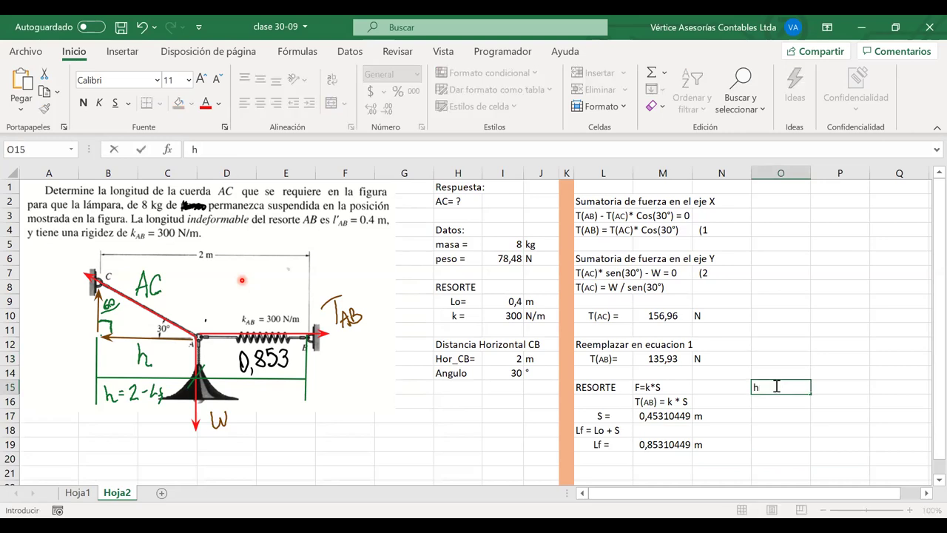
click(818, 389)
drag(810, 178, 784, 179)
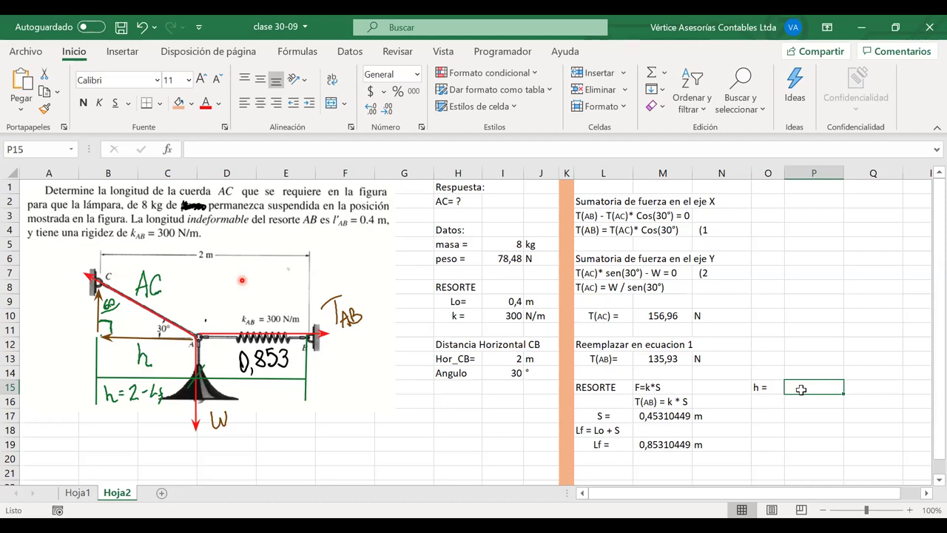
Compute h in cell P15 with =I13-M19, subtracting the final spring length from the horizontal distance CB.
text(=)
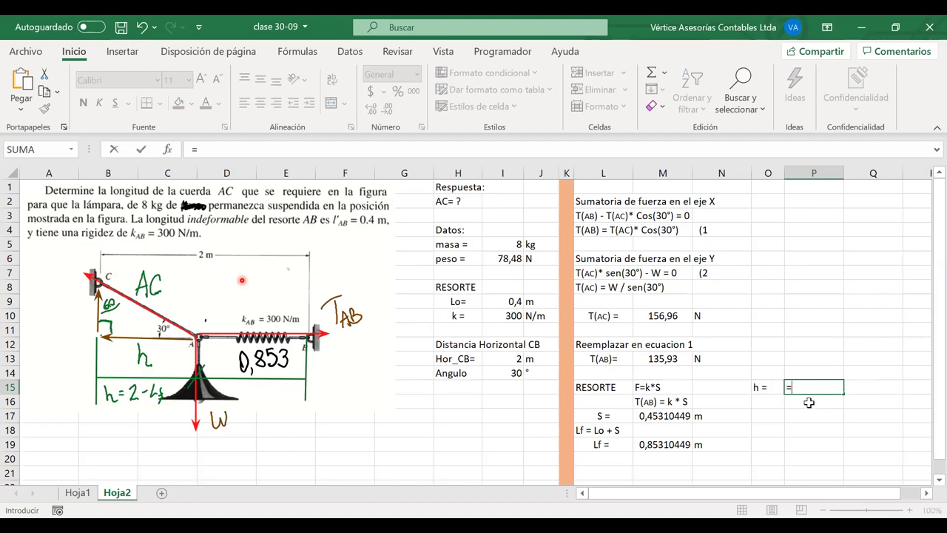
click(506, 361)
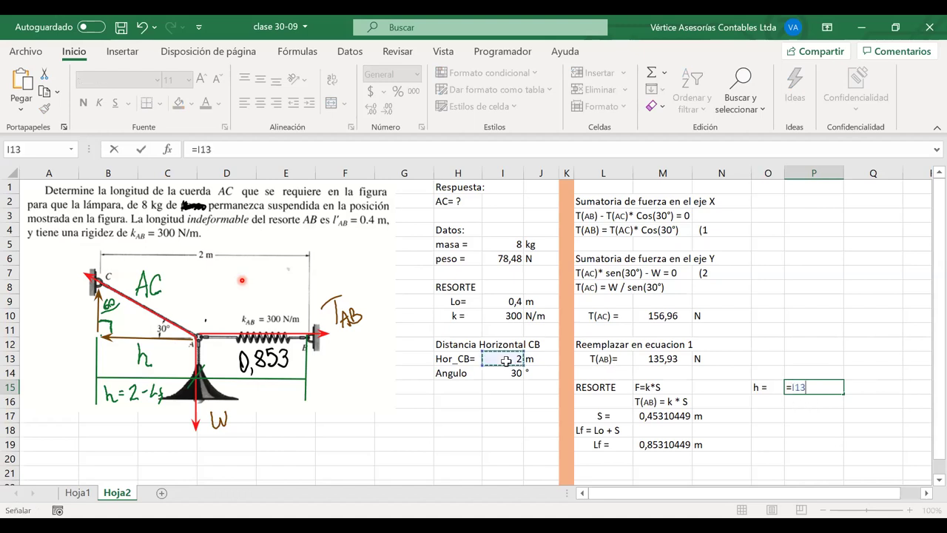
text(-)
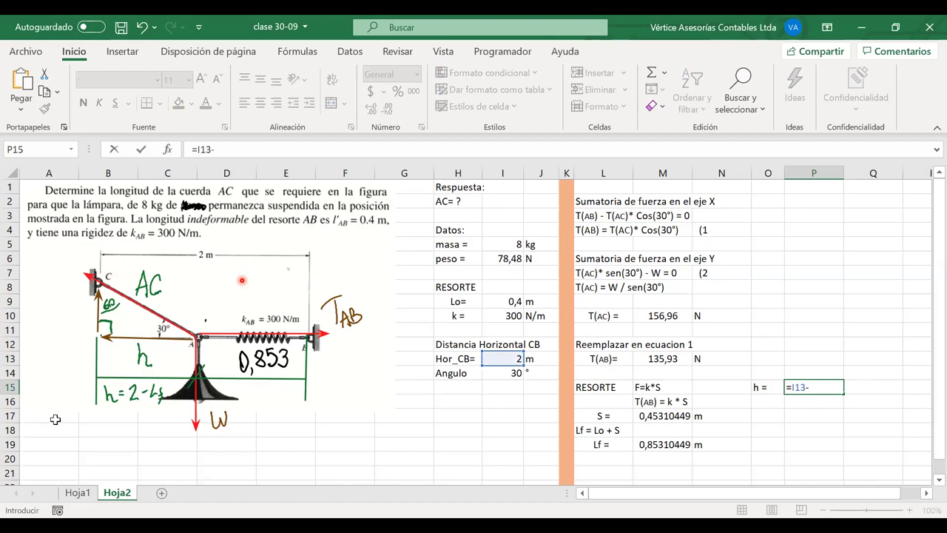
click(659, 445)
key(Return)
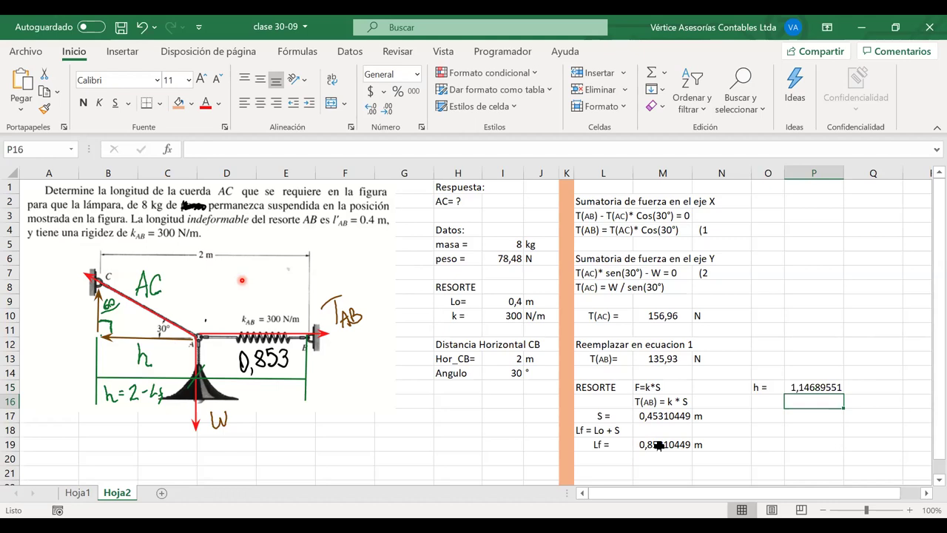
Erase the handwritten h and h = 2 - Lf from the figure and write 1,146 in black below the triangle's base.
click(110, 394)
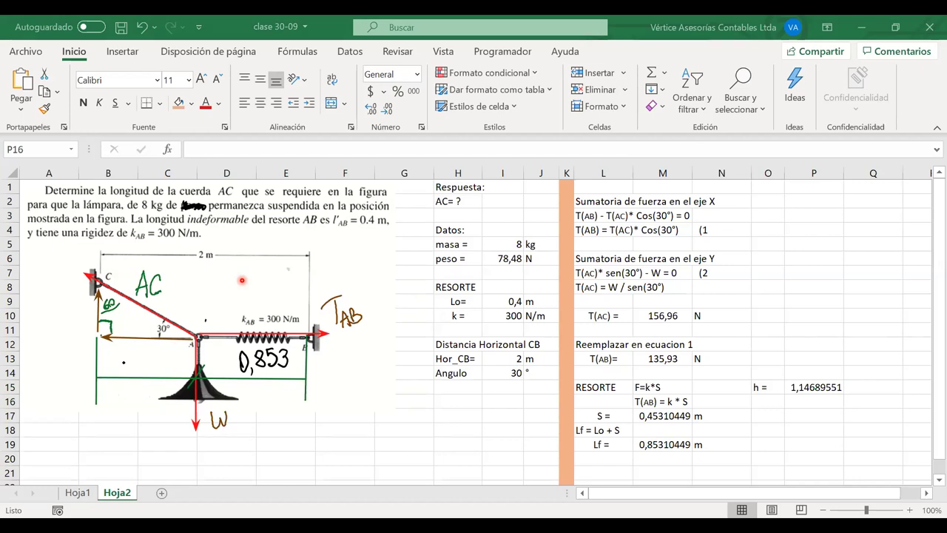
drag(117, 346, 132, 366)
drag(139, 344, 148, 354)
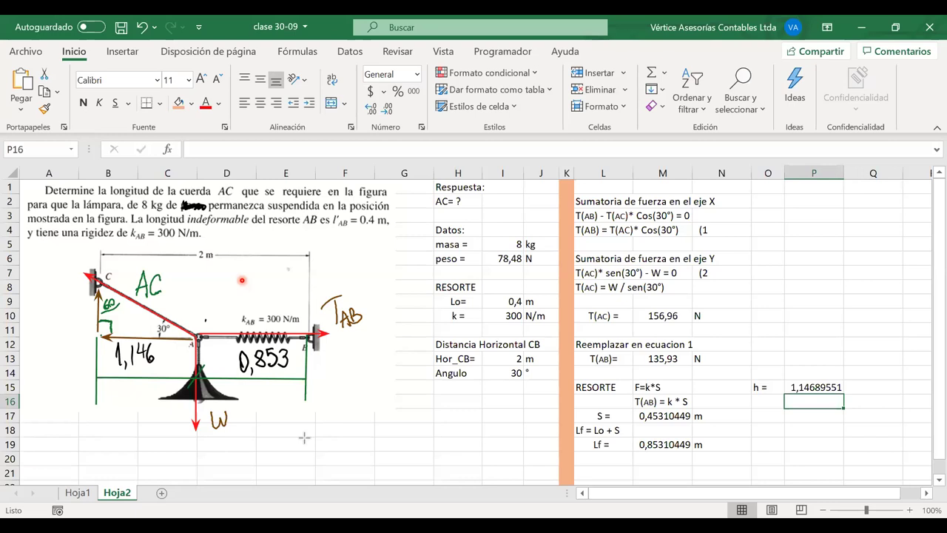
Draw a separate green right triangle beside the figure and label its acute angles 60 and 30.
drag(330, 386, 331, 449)
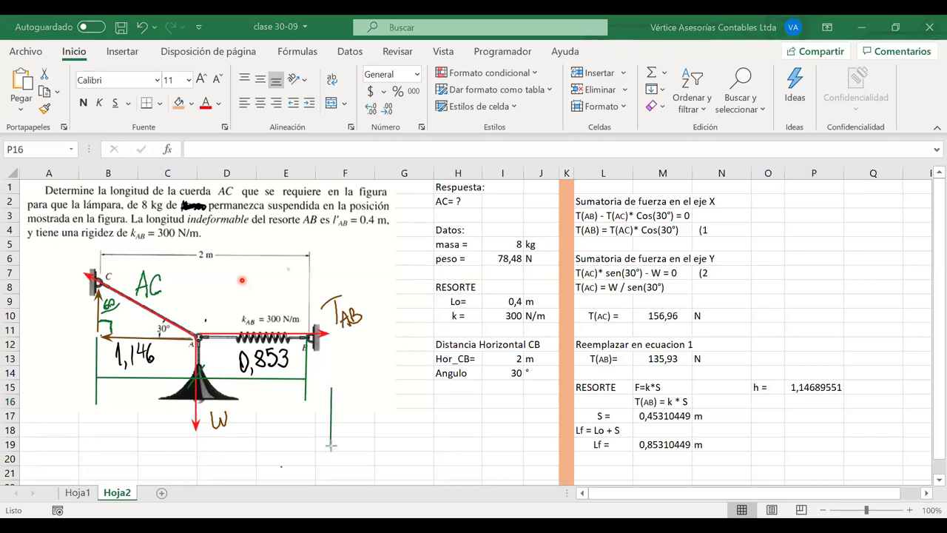
mouse_move(330, 445)
mouse_down()
mouse_move(434, 446)
mouse_move(331, 386)
mouse_up()
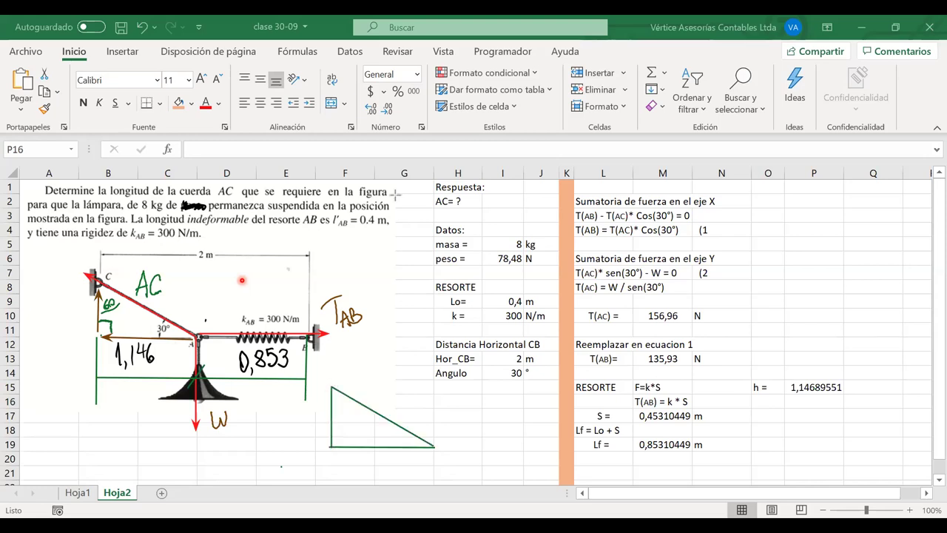
mouse_move(340, 399)
mouse_down()
mouse_move(336, 413)
mouse_move(348, 408)
mouse_move(402, 443)
mouse_up()
click(390, 432)
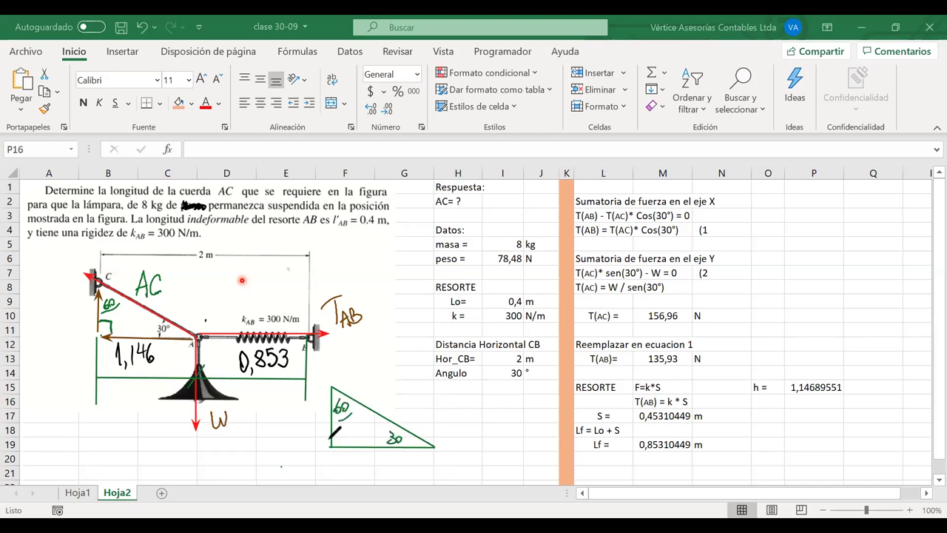
Mark the green triangle's right angle and 30 angle, and label its base 1,146 and its hypotenuse AC.
mouse_move(333, 435)
mouse_down()
mouse_move(351, 470)
mouse_move(369, 471)
mouse_up()
click(361, 459)
mouse_move(376, 455)
mouse_down()
mouse_move(378, 471)
mouse_move(387, 469)
mouse_up()
drag(378, 409, 391, 409)
drag(380, 401, 389, 400)
drag(403, 392, 403, 408)
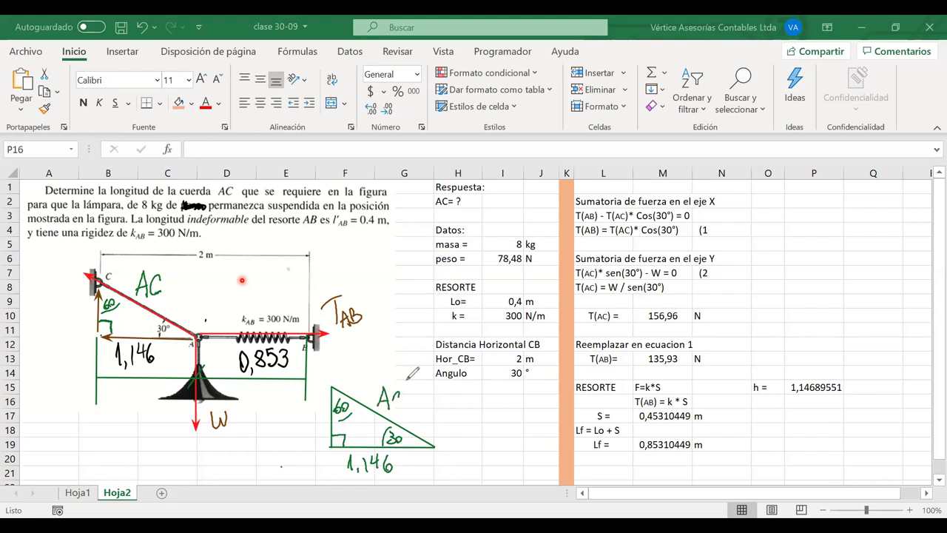
Handwrite the equation cos 30 = 1,146 / AC in green next to the triangle and leave drawing mode.
drag(460, 194, 461, 222)
key(ctrl+z)
mouse_move(461, 415)
mouse_down()
mouse_move(459, 429)
mouse_move(516, 417)
mouse_up()
mouse_move(508, 425)
mouse_down()
mouse_move(560, 416)
mouse_move(567, 426)
mouse_move(536, 460)
mouse_move(548, 457)
mouse_move(546, 448)
mouse_move(553, 459)
mouse_up()
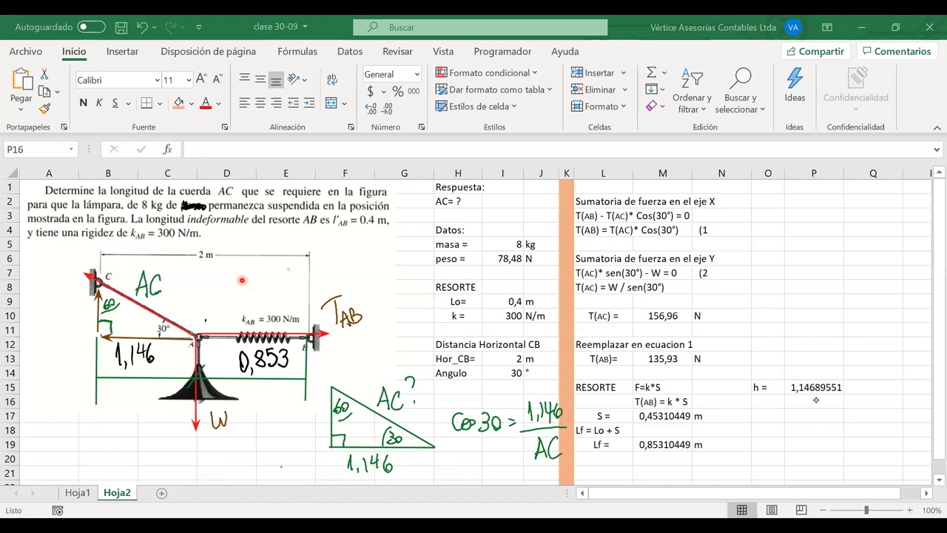
key(Escape)
Enter the label "AC =" in cell O17.
click(770, 418)
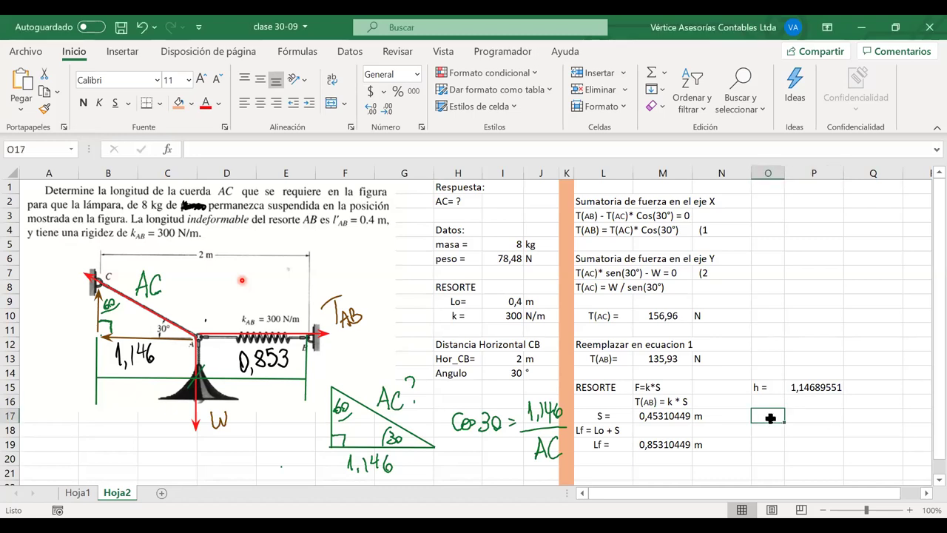
text(AC =)
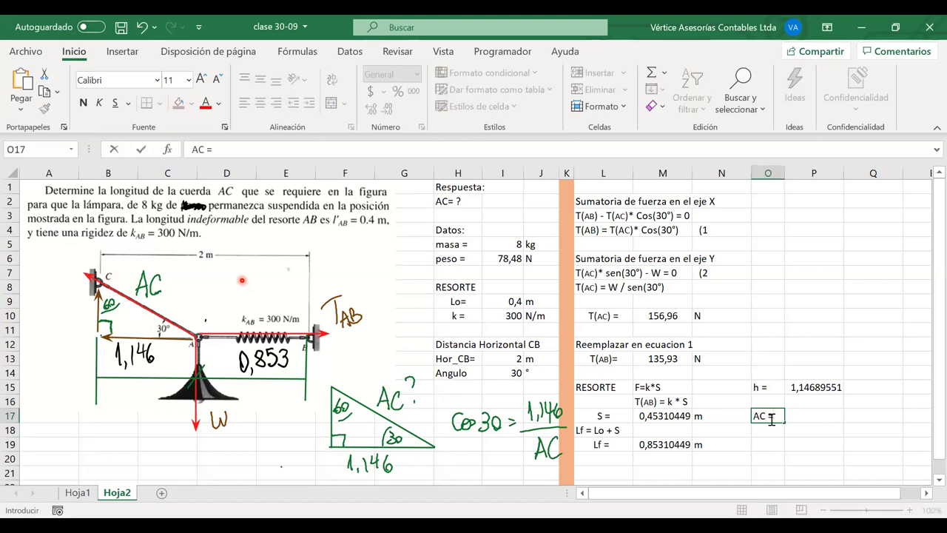
key(Tab)
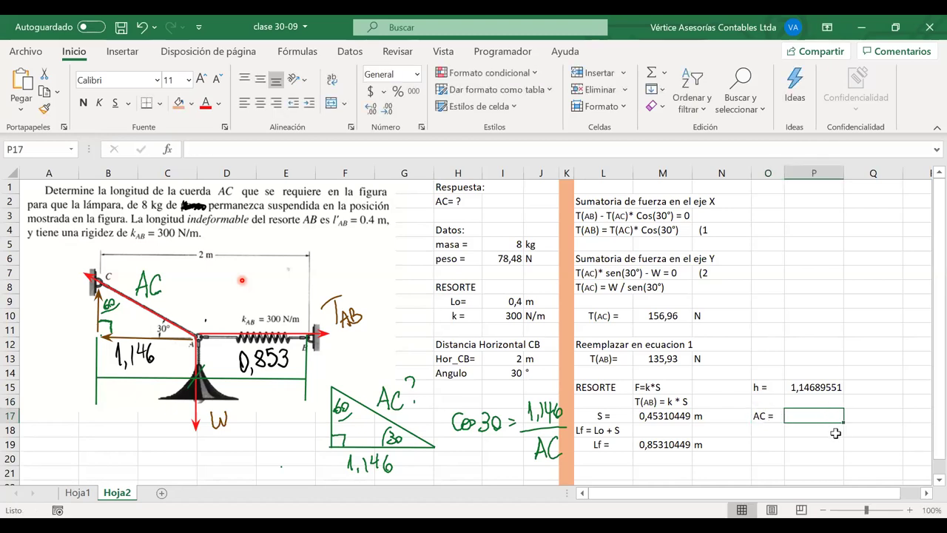
Try to start the AC formula in cell P17 with a reference to the h value in P15.
text(=)
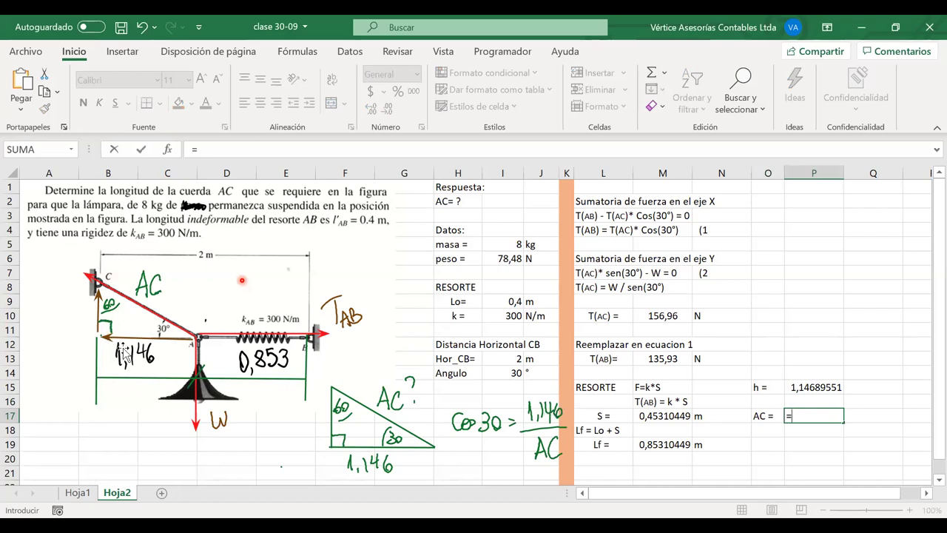
text(1,14)
key(BackSpace)
key(BackSpace)
key(BackSpace)
click(814, 388)
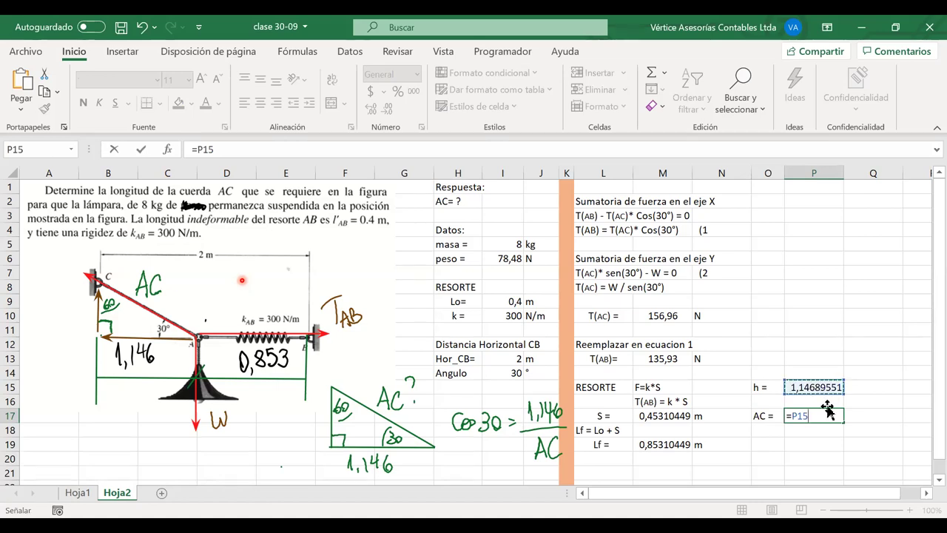
click(840, 429)
click(825, 414)
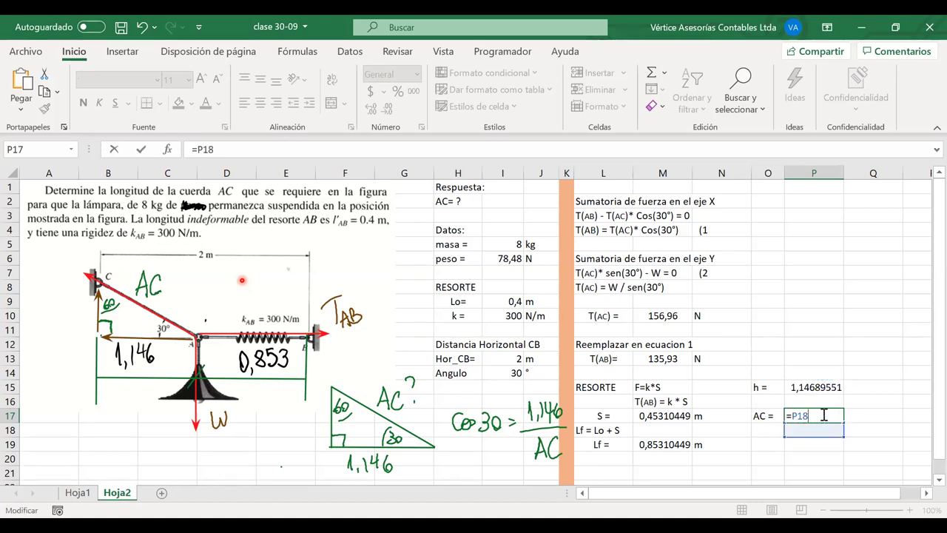
click(818, 385)
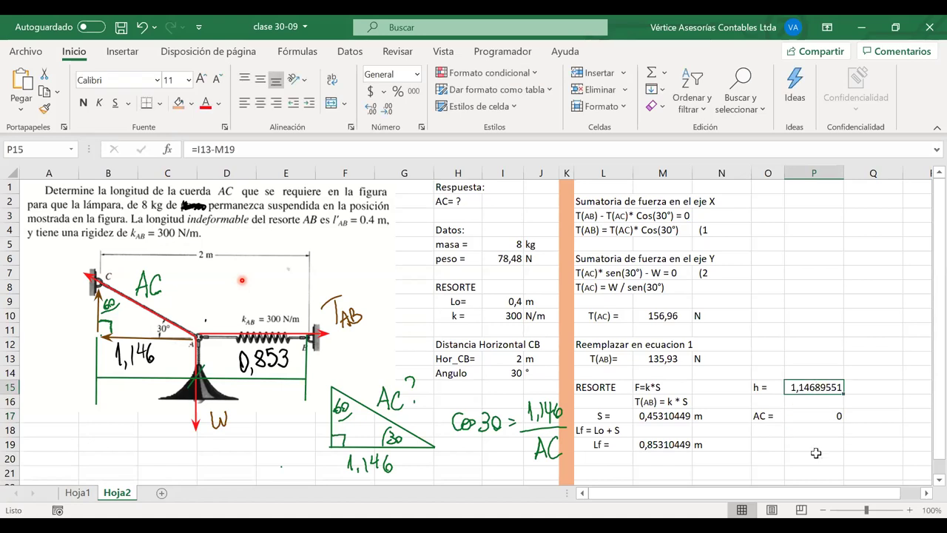
Change the formula in P17 to =P15/COS(I14) to divide h by the cosine of the angle.
double_click(818, 415)
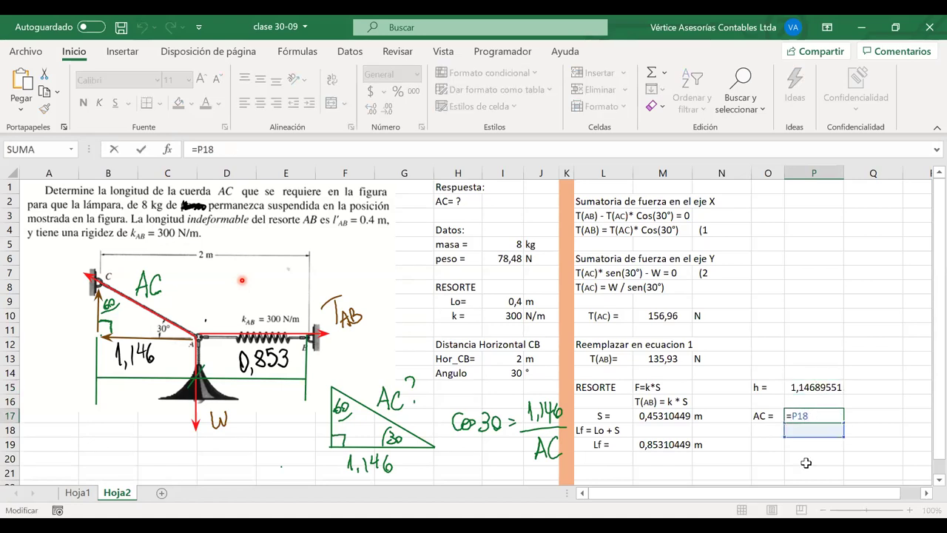
click(805, 386)
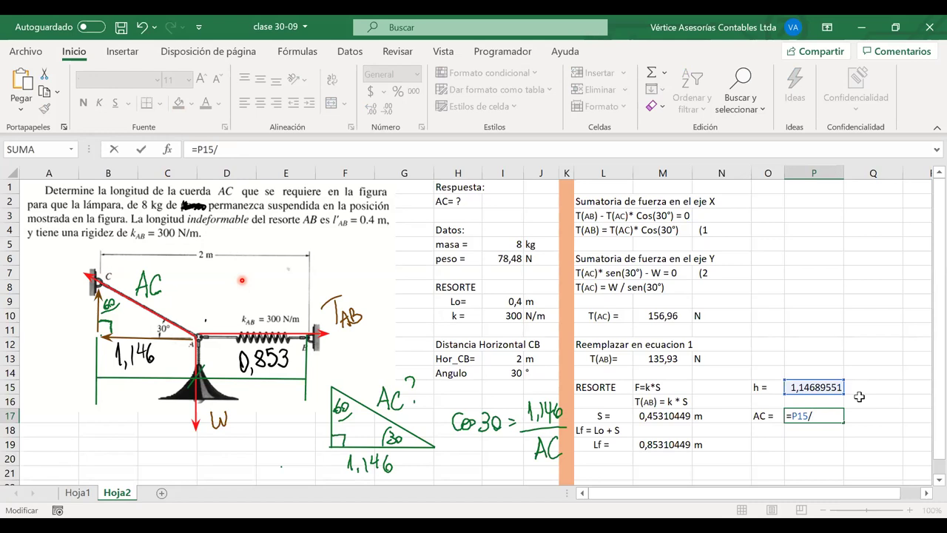
text(cos)
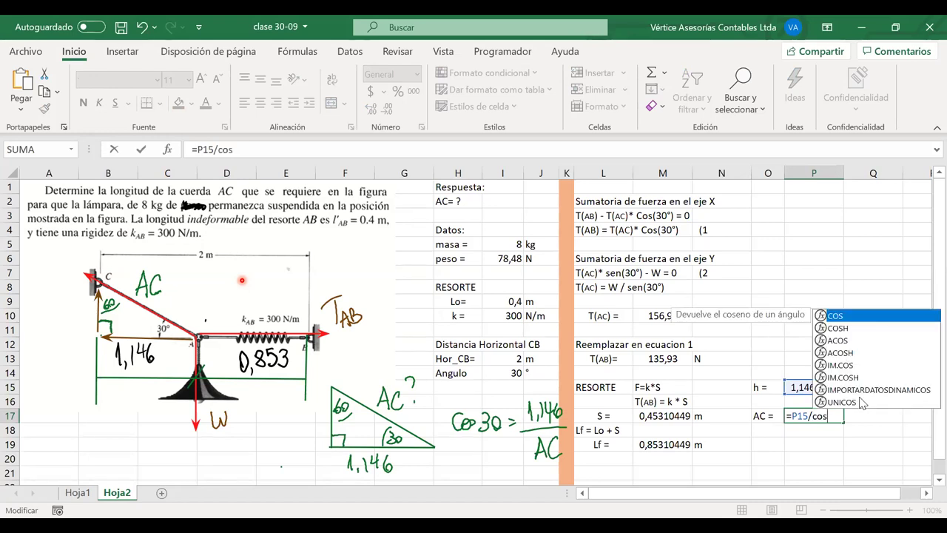
text(()
click(496, 372)
text(*)
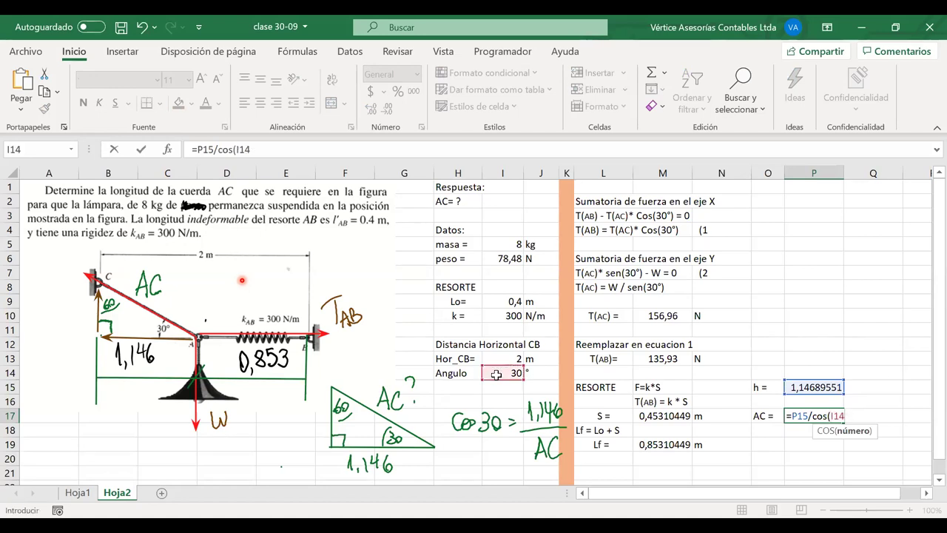
key(Return)
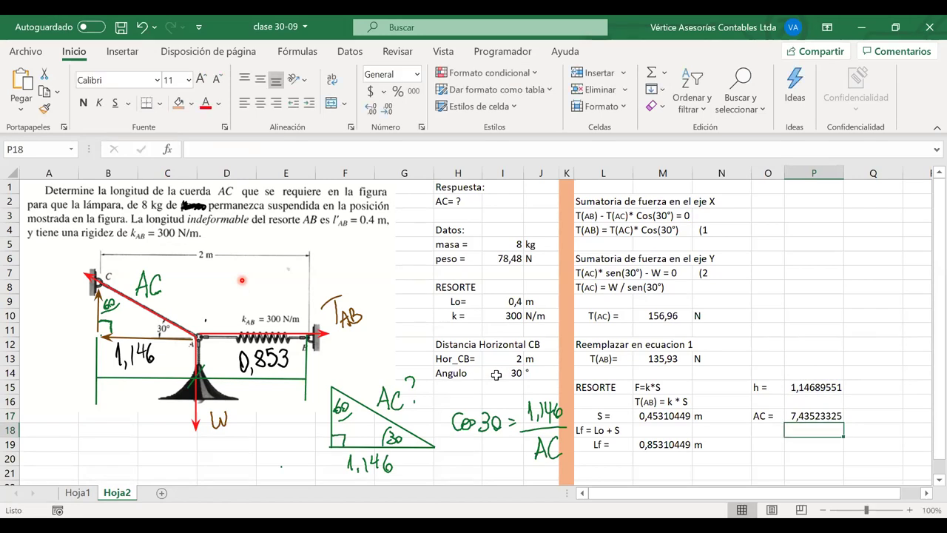
Convert the angle in P17 to radians by changing the formula to =P15/COS(I14*PI()/180).
click(819, 416)
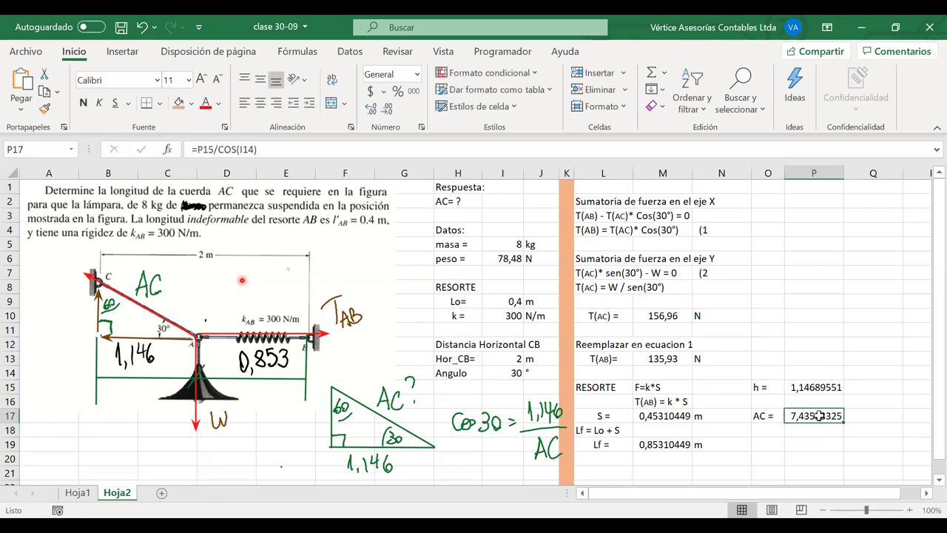
click(255, 150)
text(*)
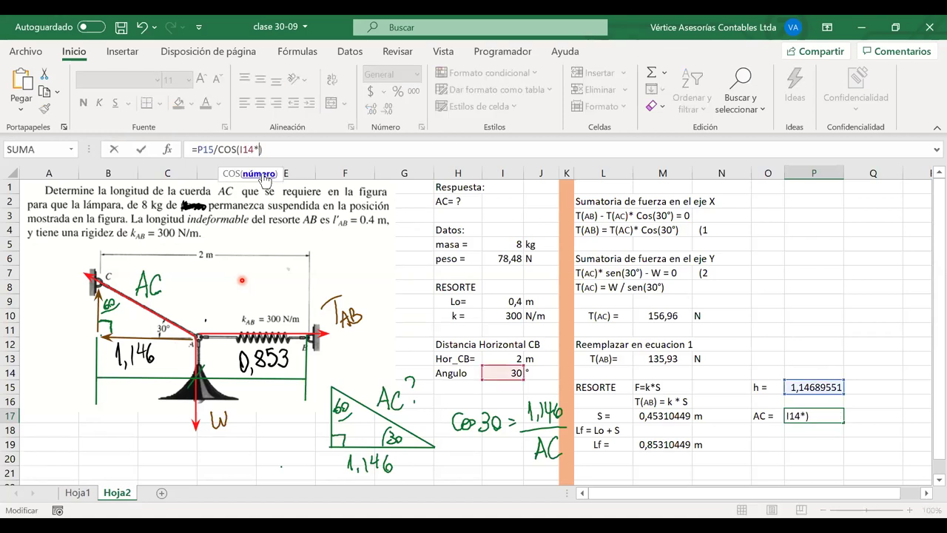
text(pi()/180)
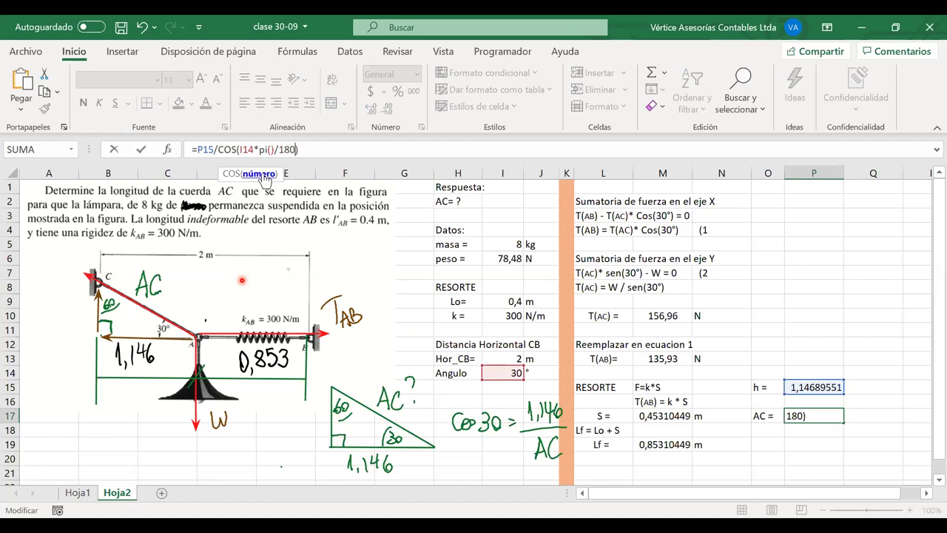
key(Return)
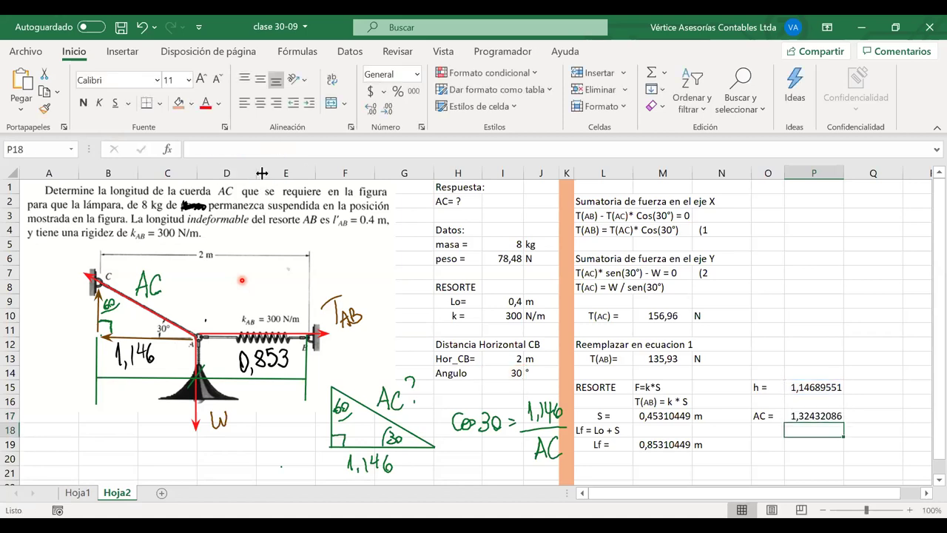
Enter the unit m for AC in cell Q17 and for h in cell Q15.
drag(762, 416, 816, 416)
click(862, 415)
text(m)
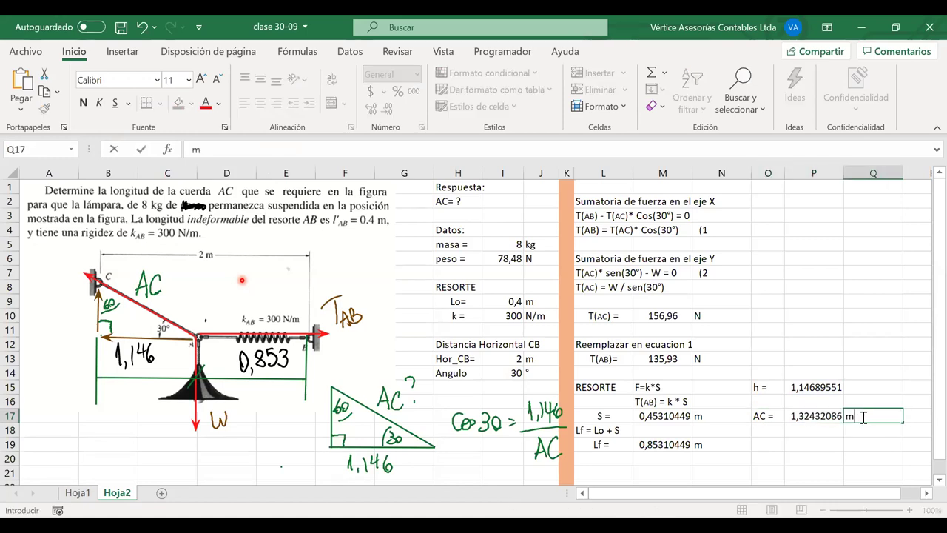
click(849, 386)
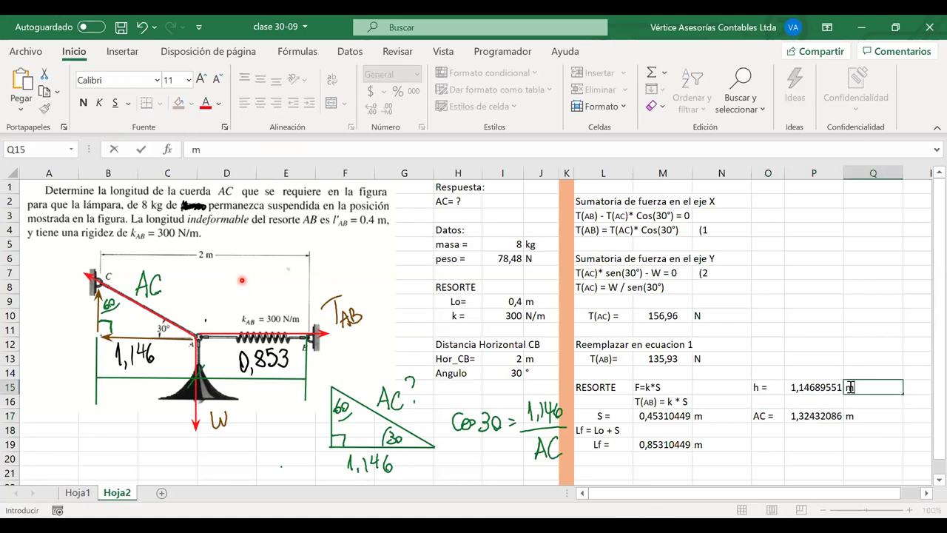
Highlight the AC result in cells O17:Q17 with the orange fill color.
drag(773, 416, 869, 415)
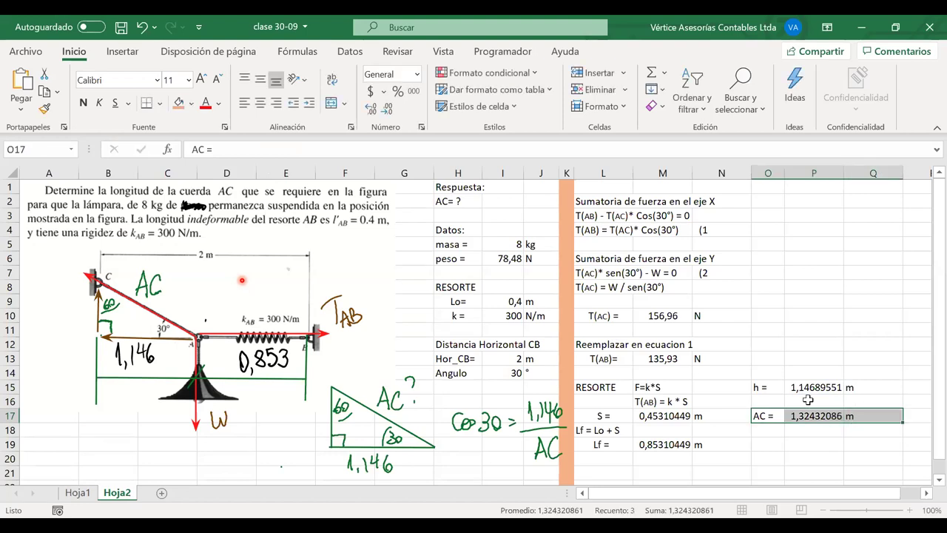
click(179, 103)
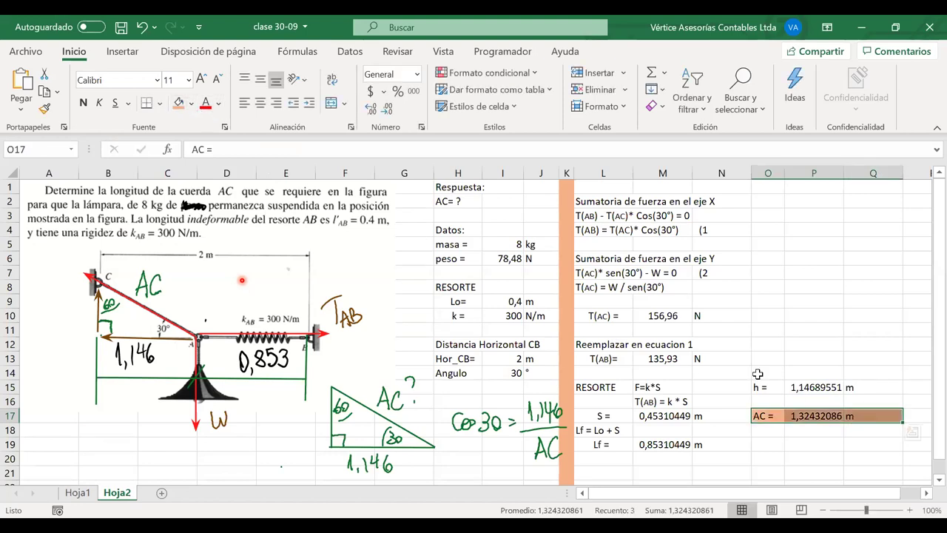
click(888, 400)
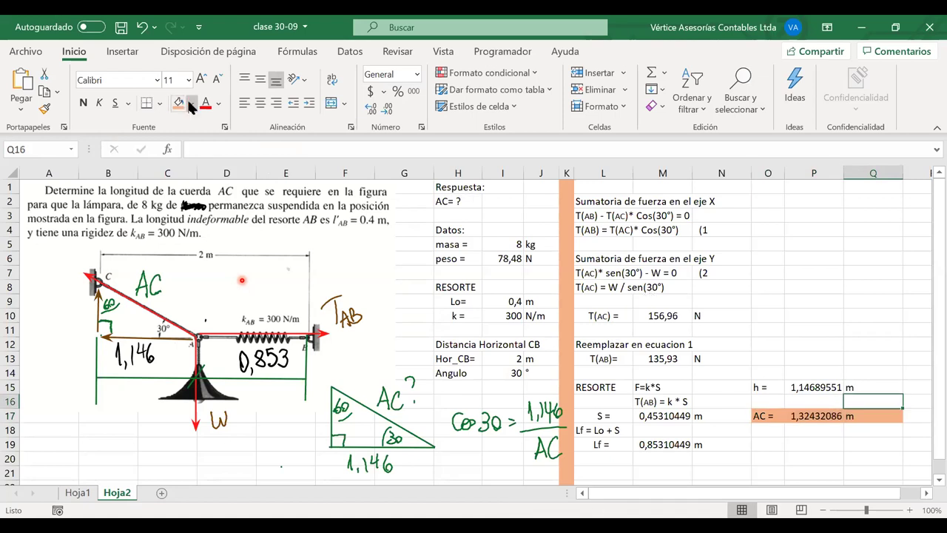